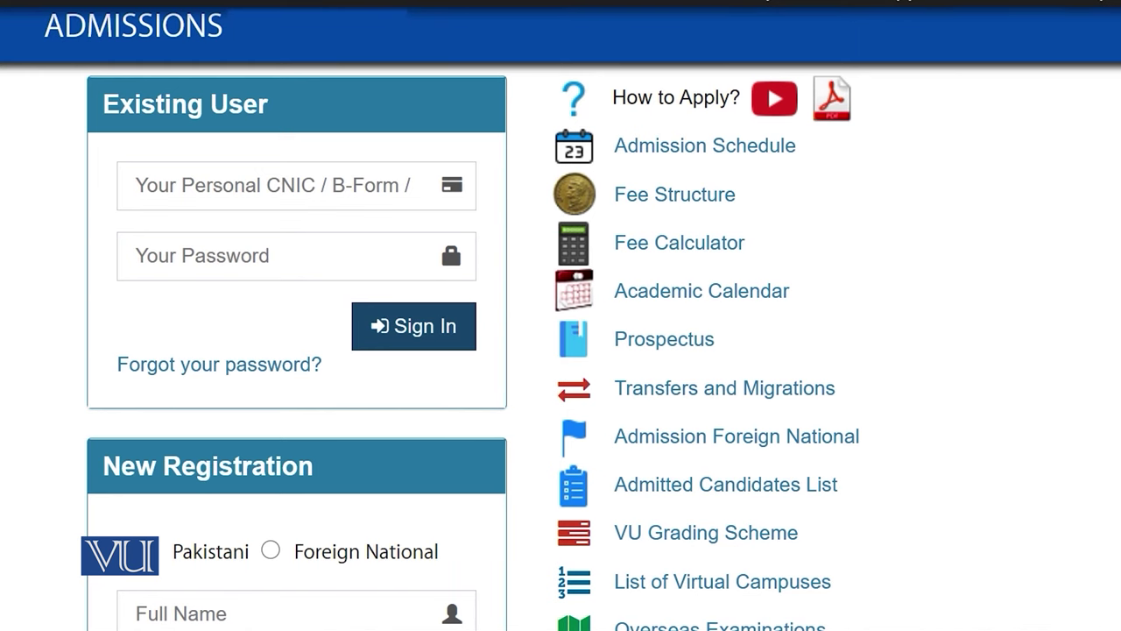
Keep Pakistani nationality on New Registration and enter the applicant's full name
scroll(941, 355, "down", 2)
scroll(508, 318, "down", 2)
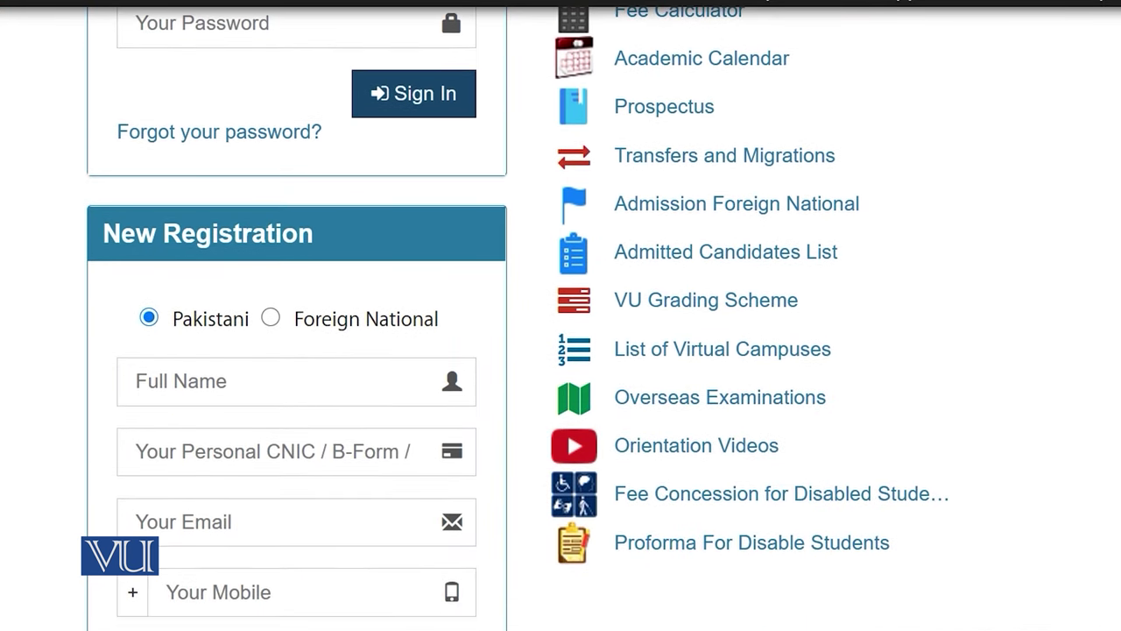
scroll(561, 318, "up", 3)
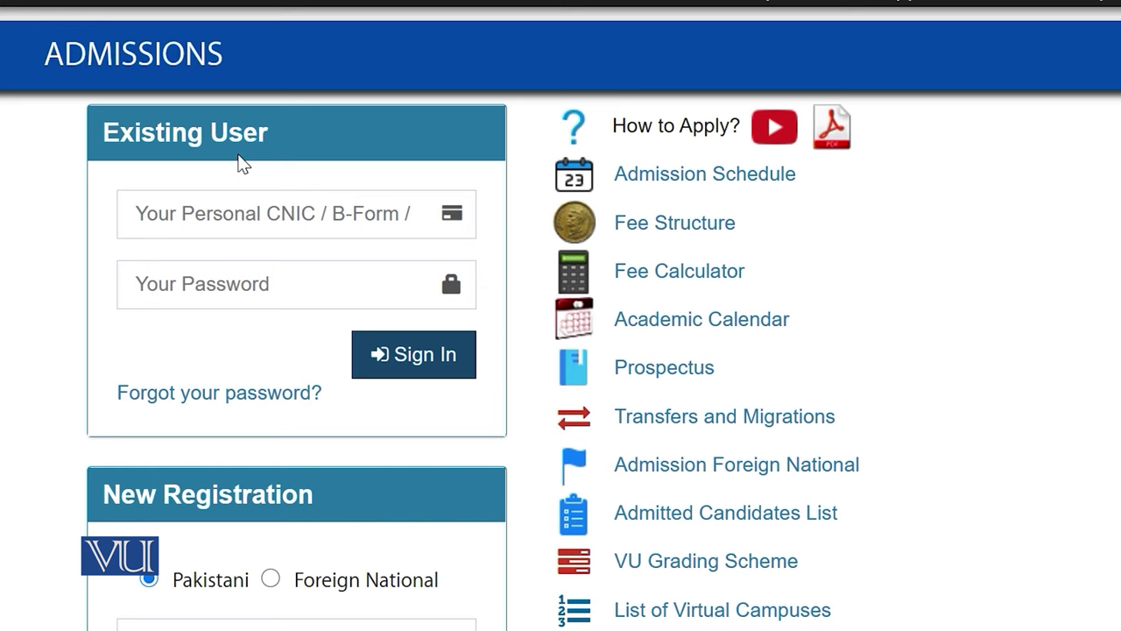
scroll(243, 163, "down", 5)
left_click(270, 120)
left_click(151, 121)
left_click(203, 190)
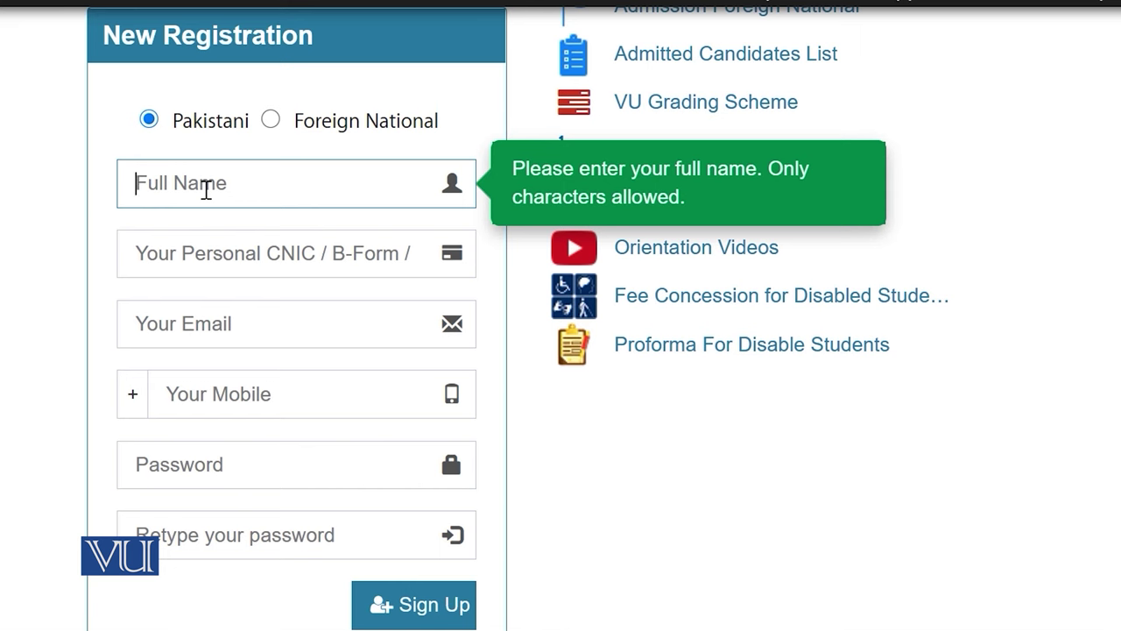
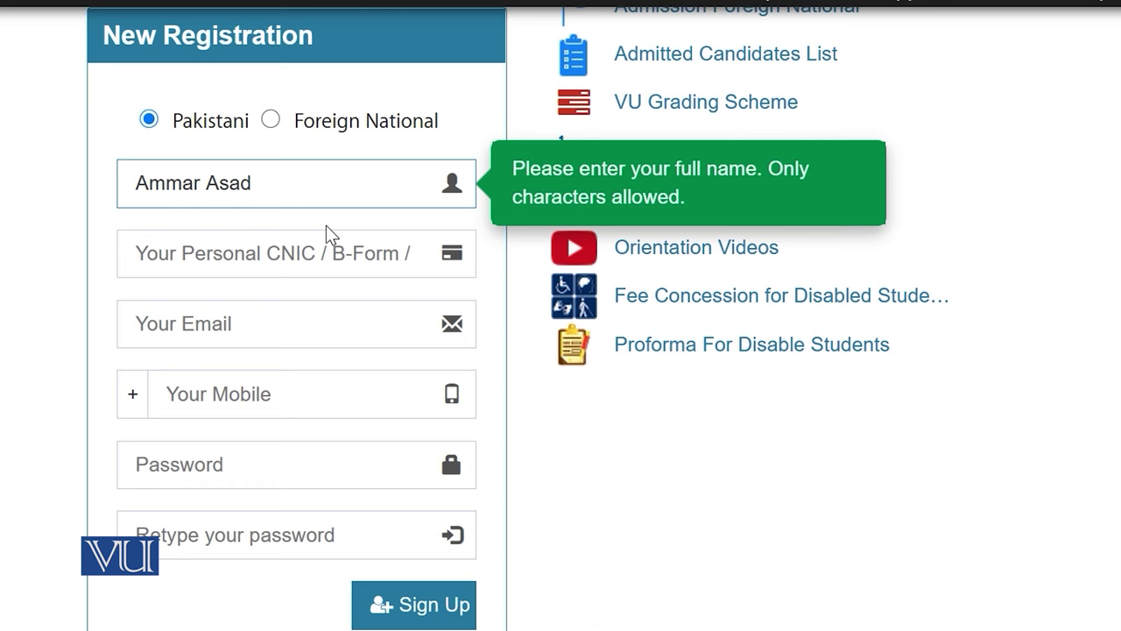
Enter the applicant's CNIC number and begin typing the e-mail address
left_click(265, 257)
type("2222222222222-2")
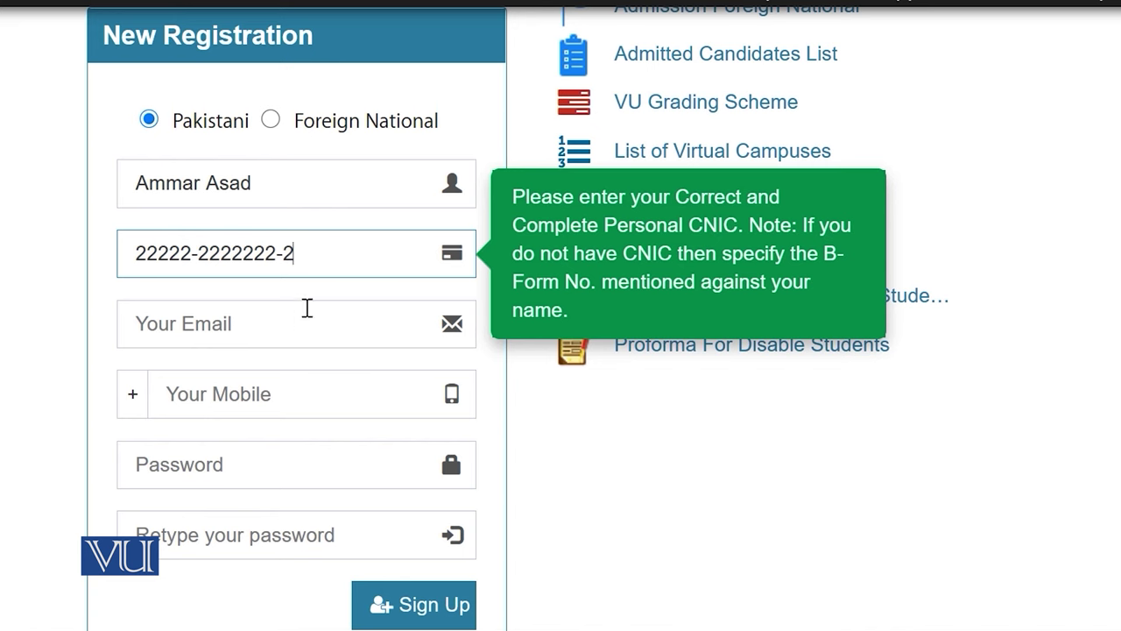
left_click(271, 321)
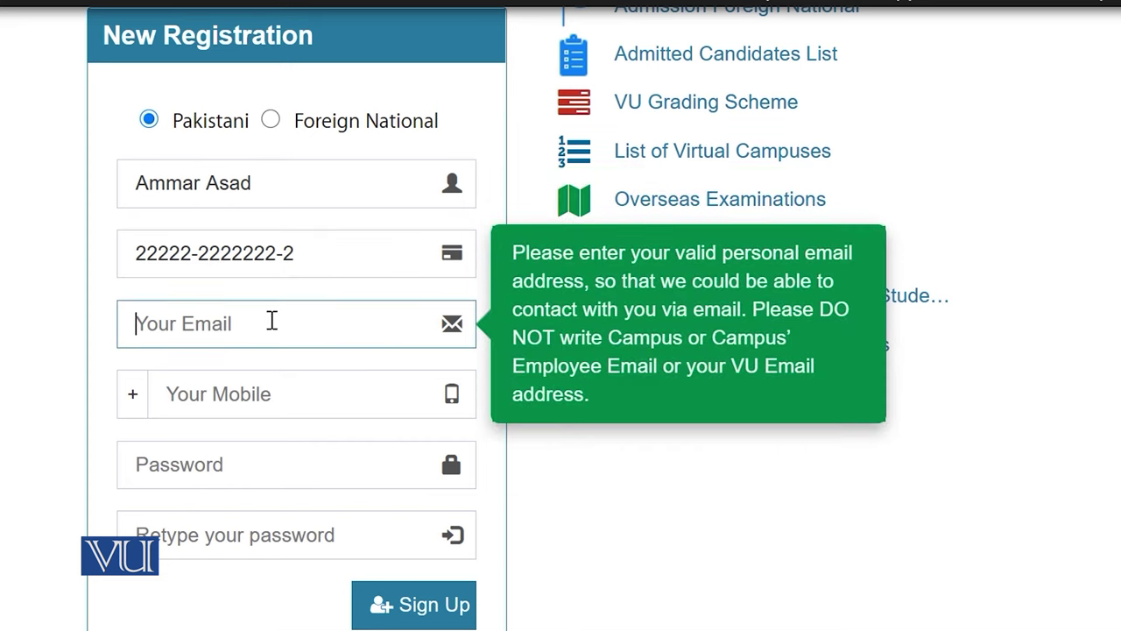
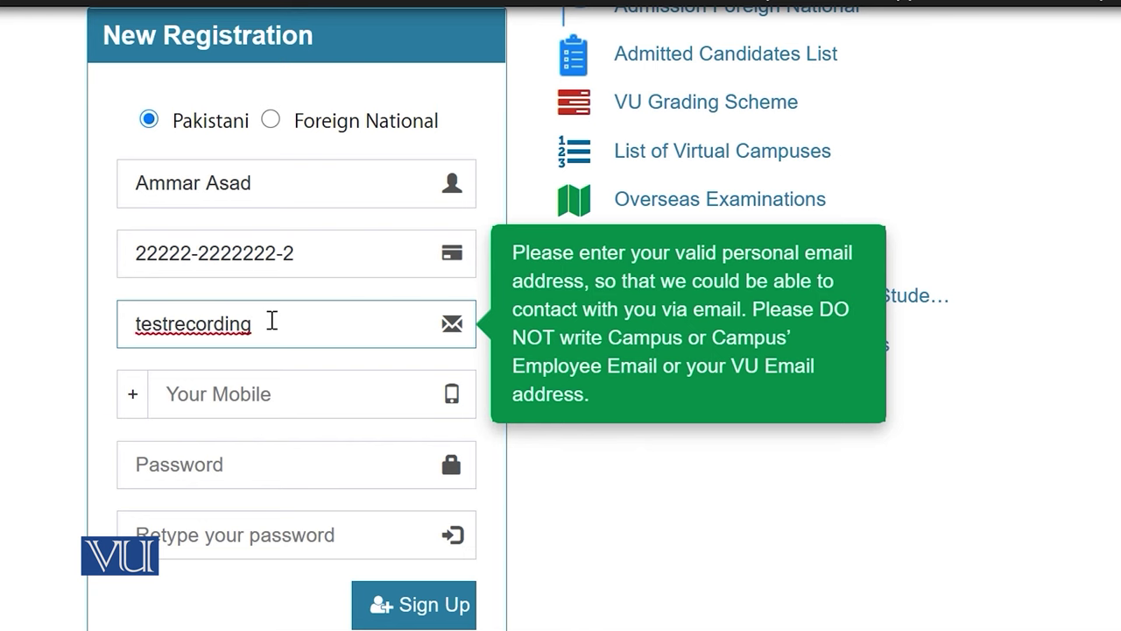
scroll(384, 287, "down", 2)
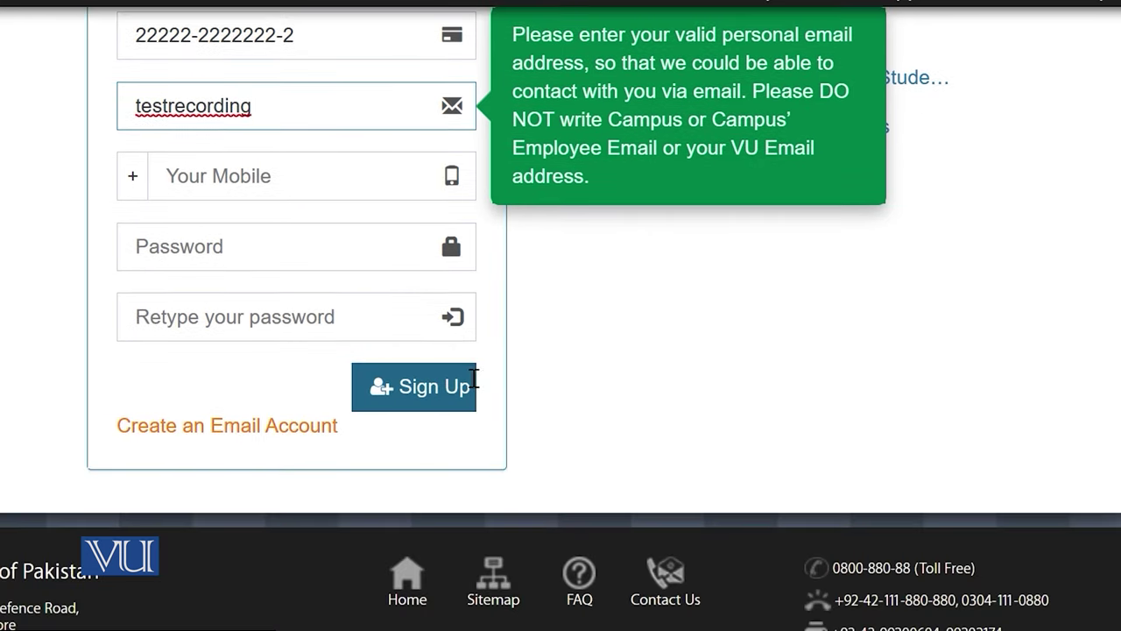
Create a Gmail account via Create an Email Account and complete the e-mail address
left_click(265, 442)
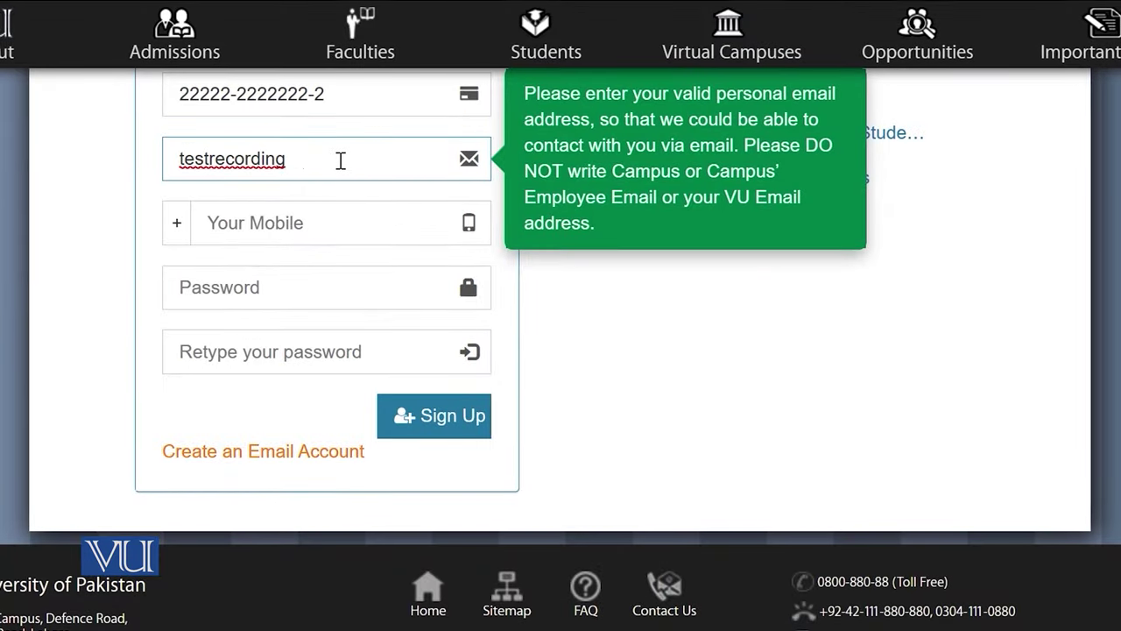
type("@gmail.co")
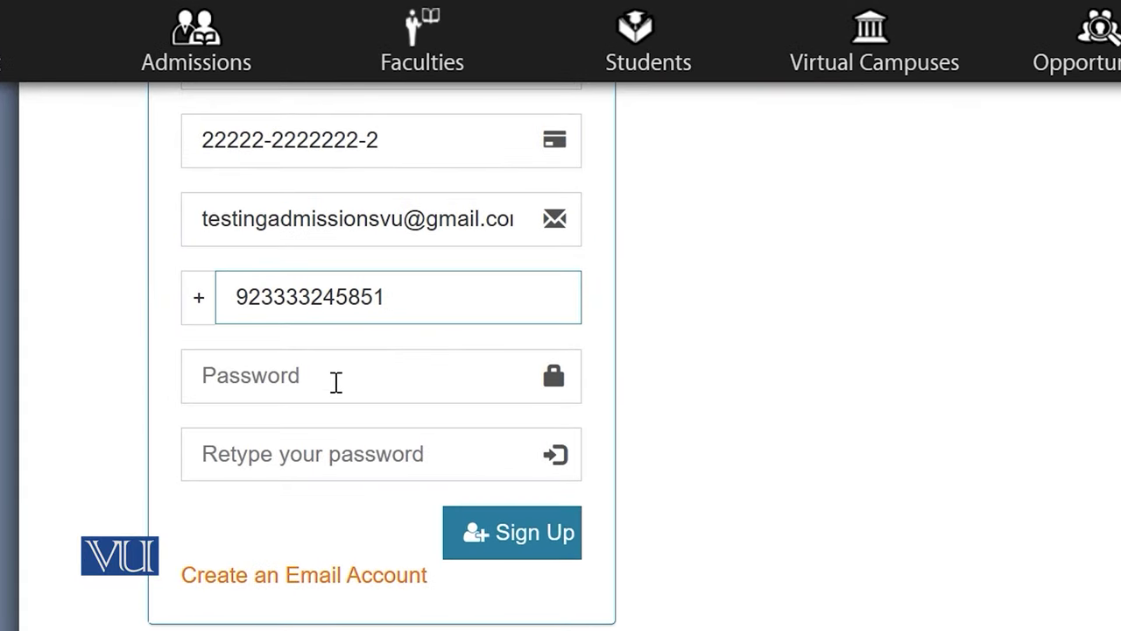
Paste the account password into both password fields and submit with Sign Up
left_click(371, 378)
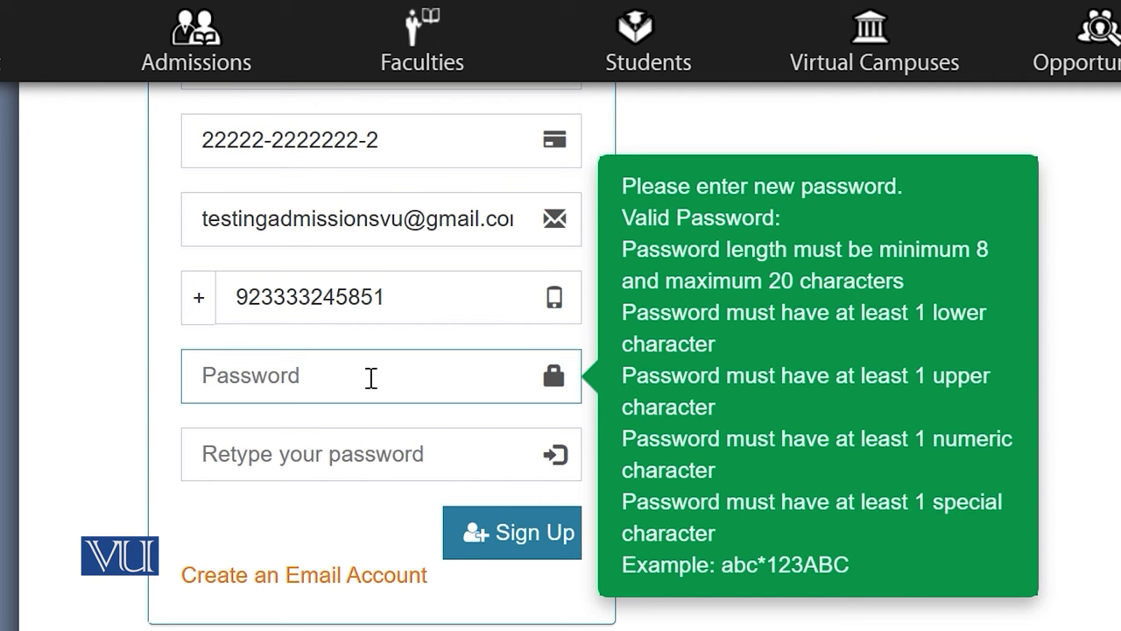
key("ctrl+v")
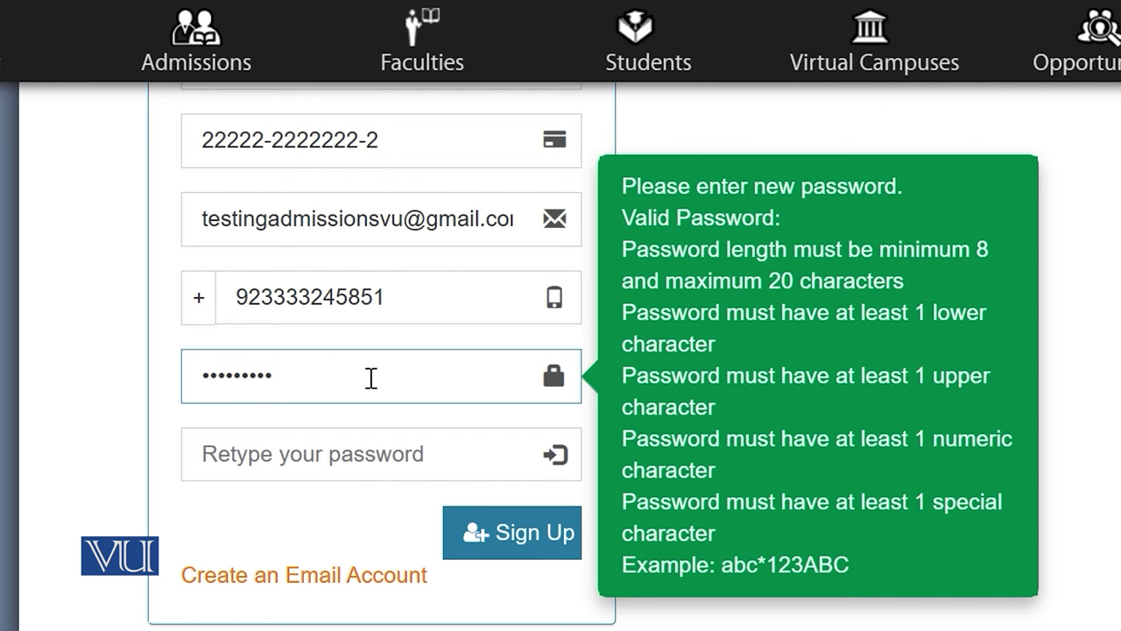
left_click(333, 457)
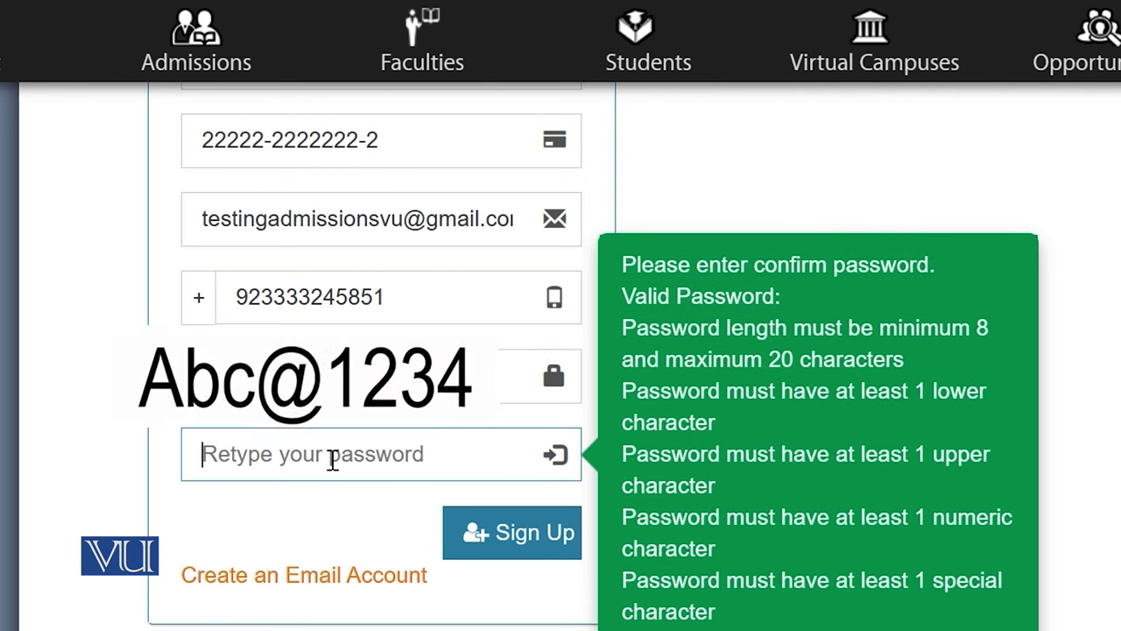
key("ctrl+v")
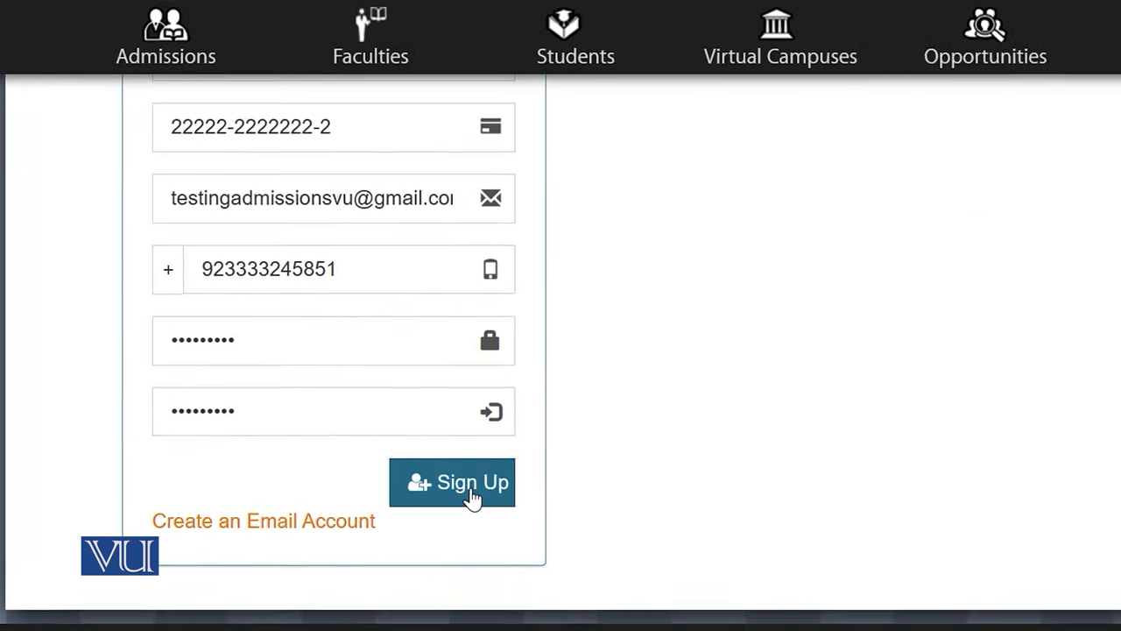
left_click(471, 496)
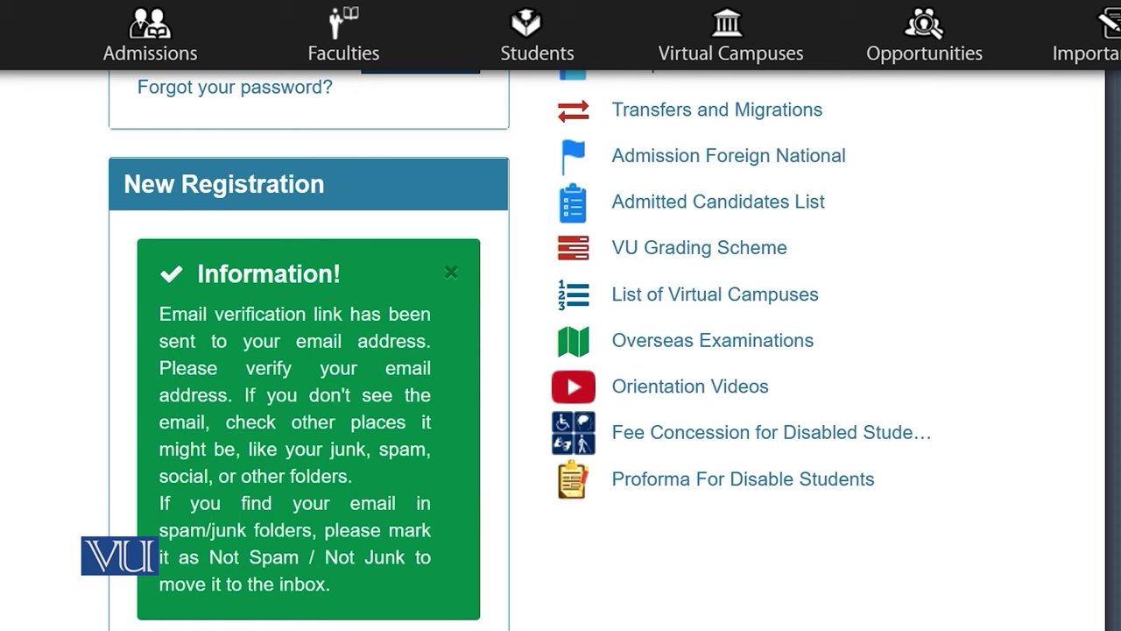
Open the VU activation email in Gmail and follow its VerifyEmailAddress link
left_click(363, 605)
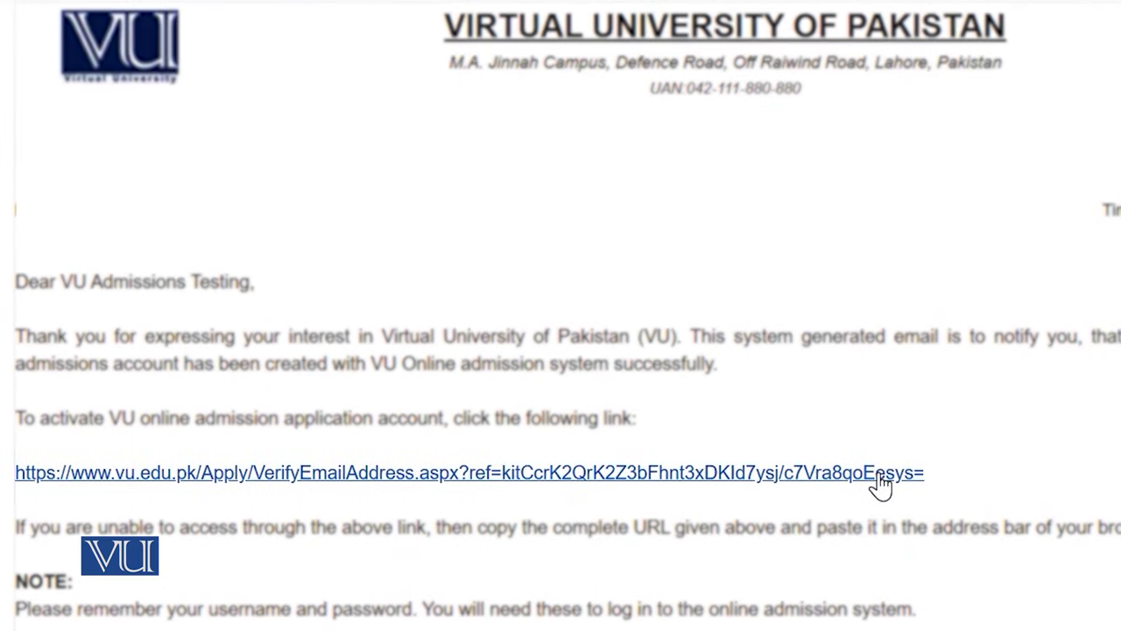
left_click(881, 478)
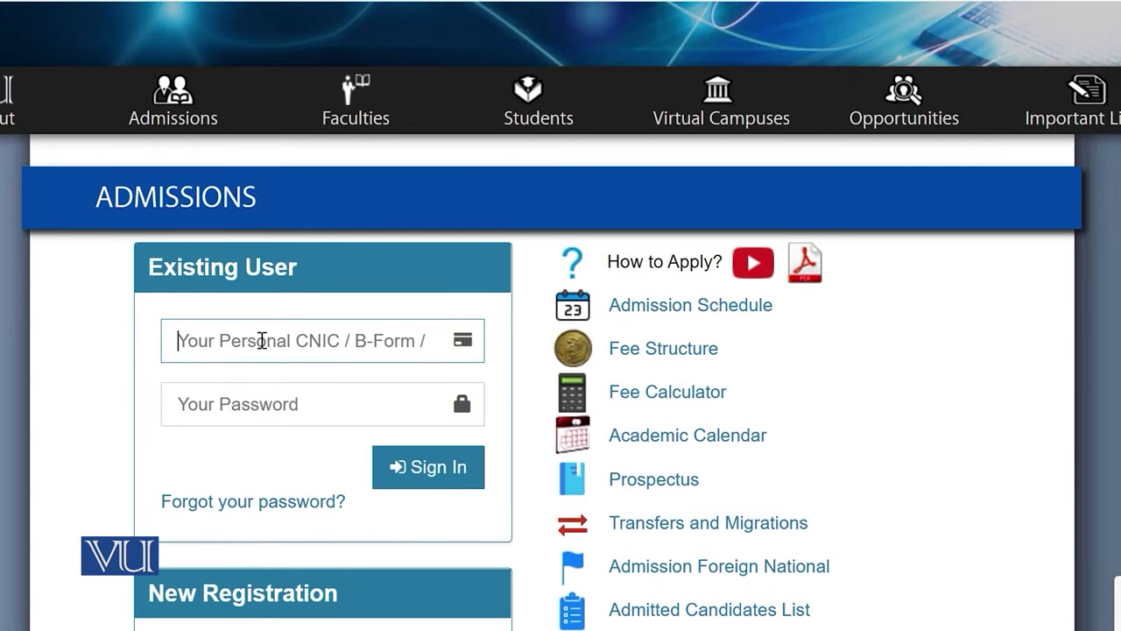
Sign in as an existing user with the saved CNIC and pasted account password
left_click(261, 340)
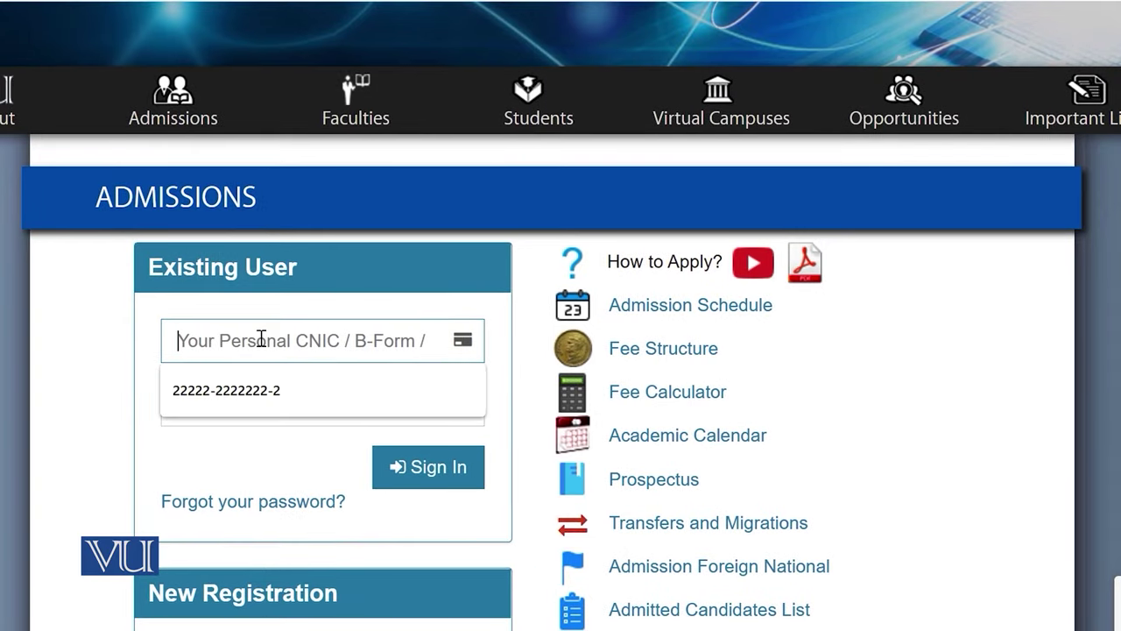
left_click(240, 399)
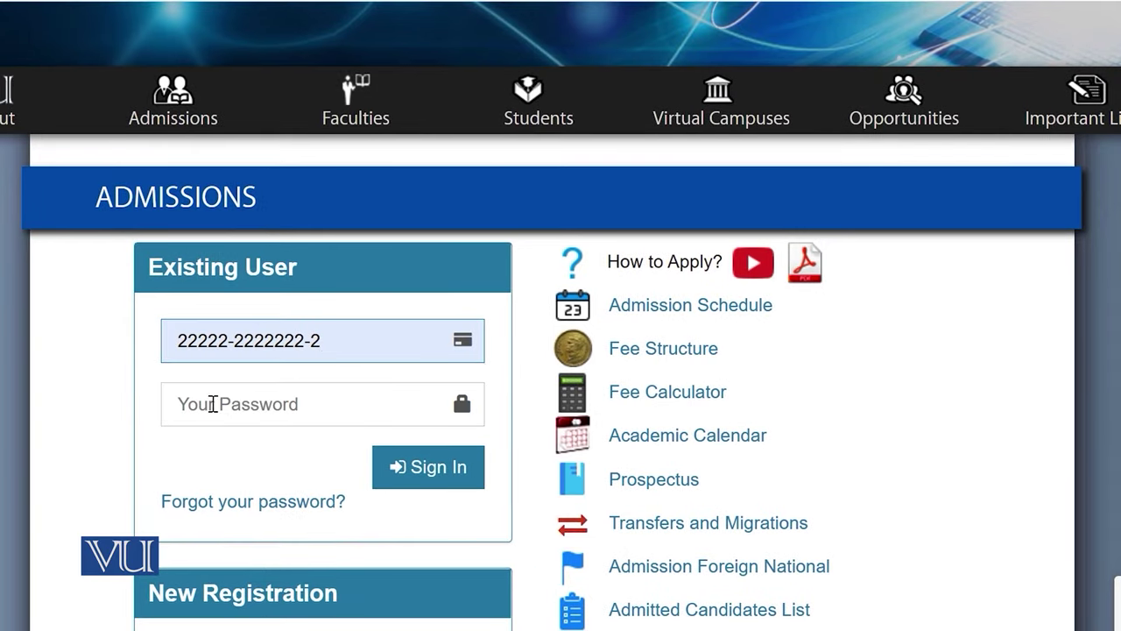
left_click(212, 403)
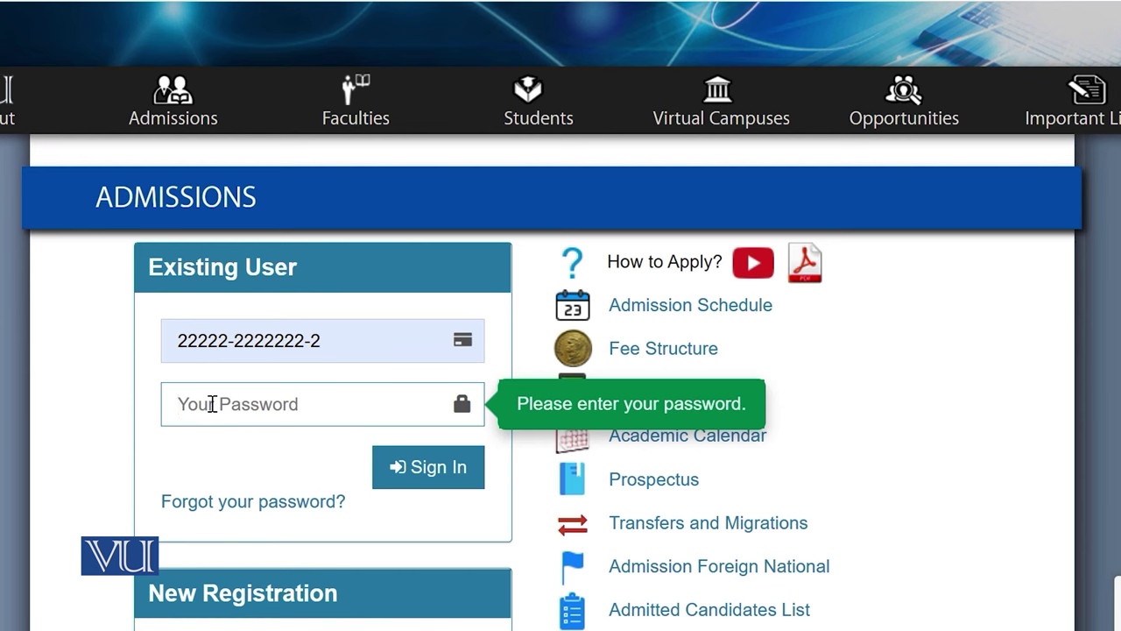
key("ctrl+v")
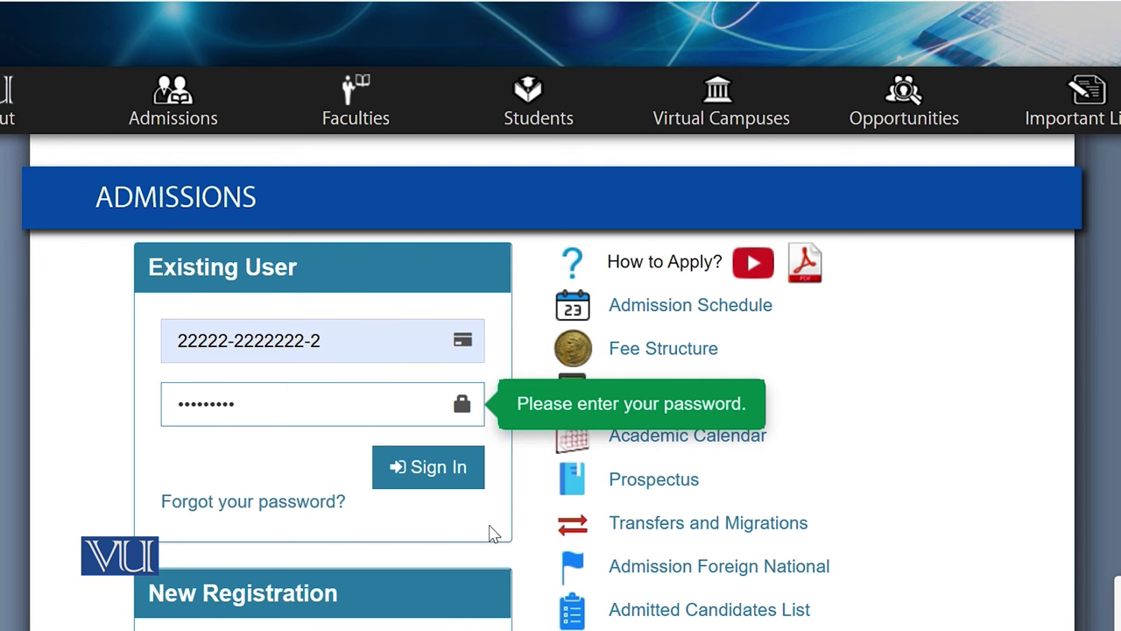
left_click(436, 469)
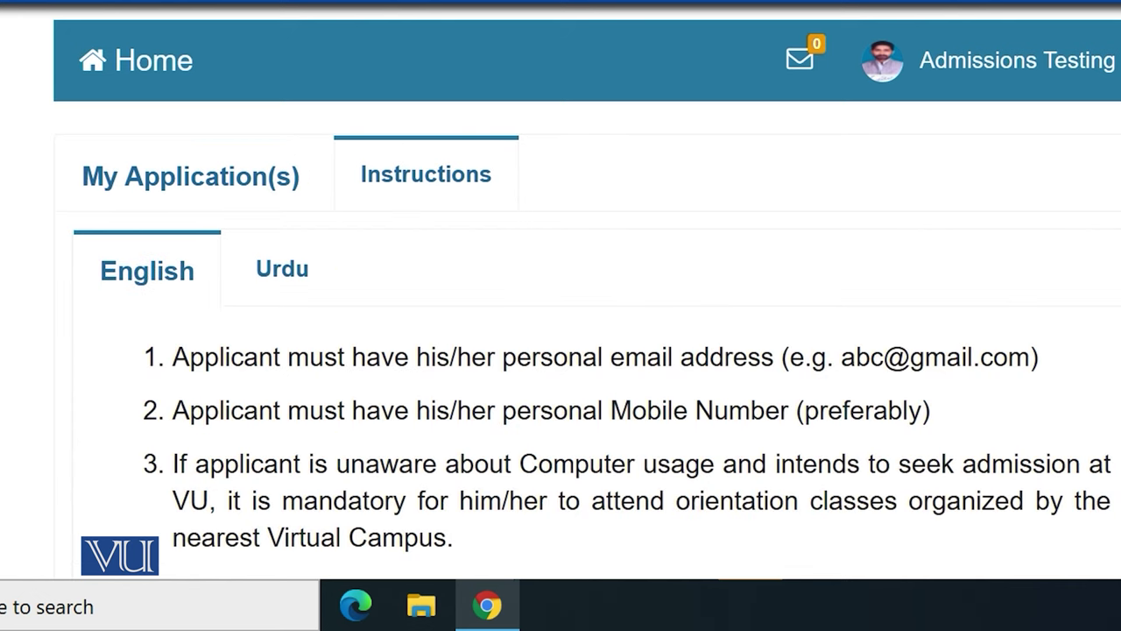
Scroll through the English and Urdu admission instructions
scroll(561, 315, "down", 5)
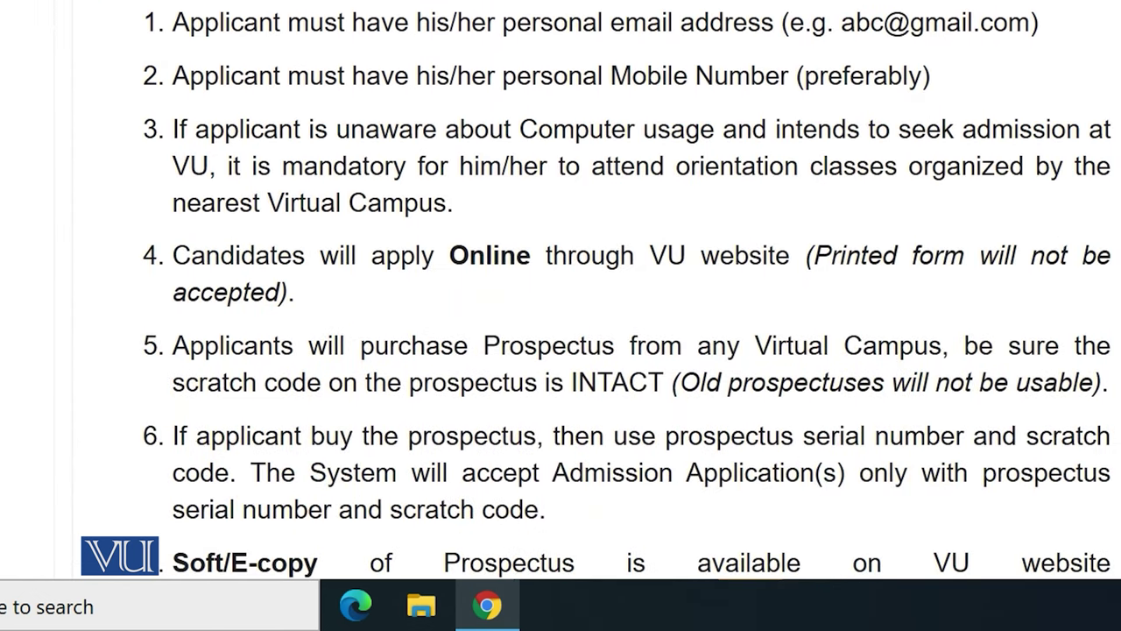
scroll(627, 291, "down", 1)
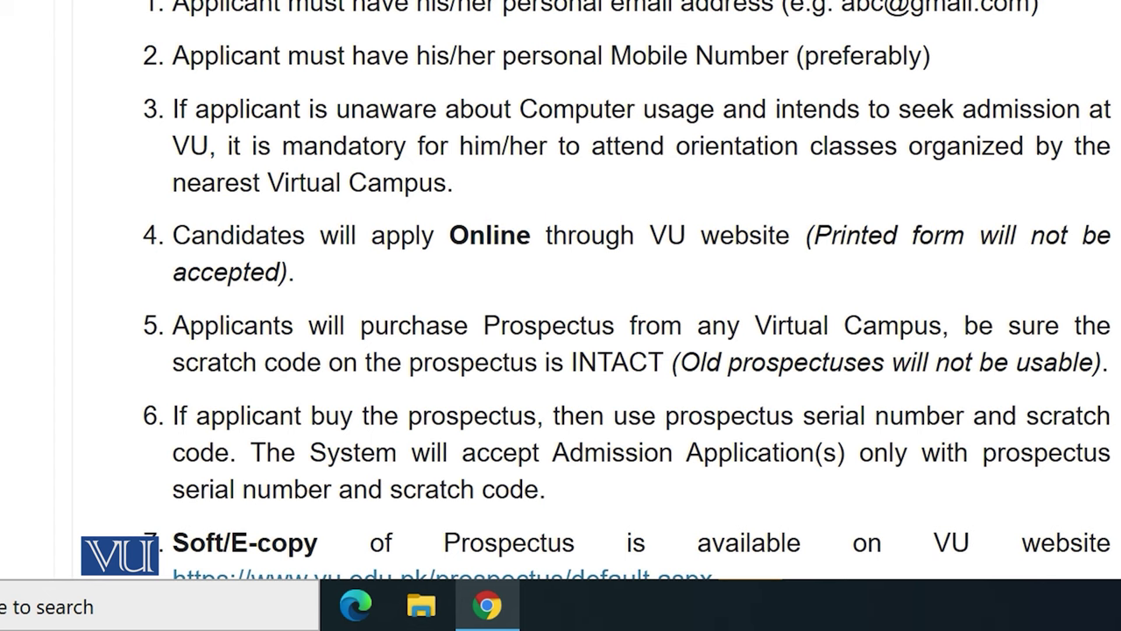
scroll(627, 290, "down", 1)
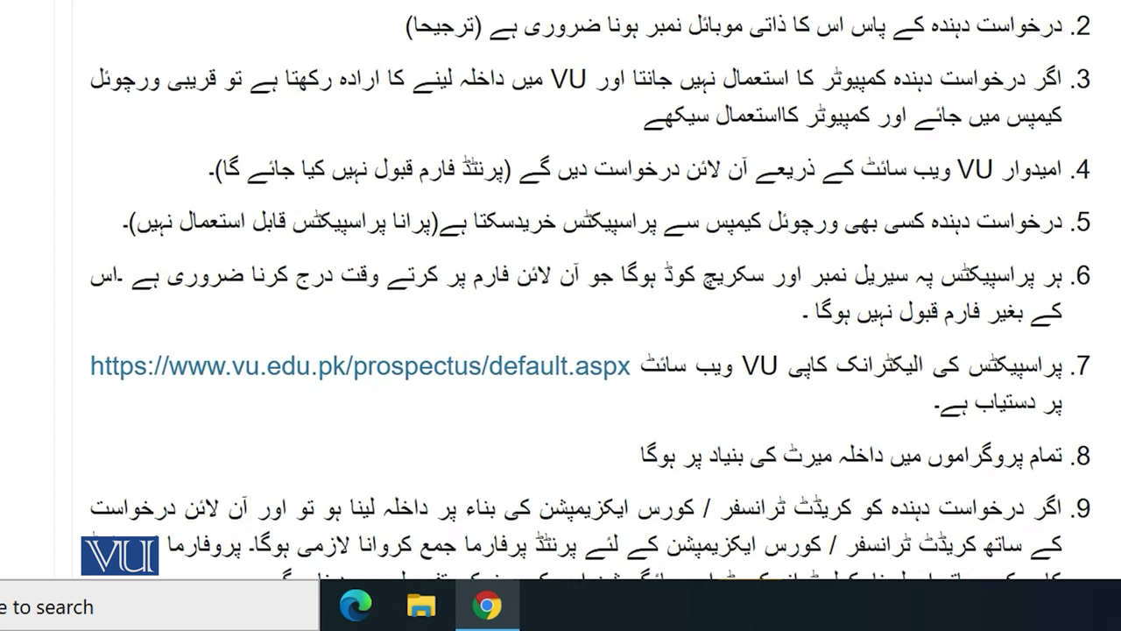
scroll(590, 291, "down", 5)
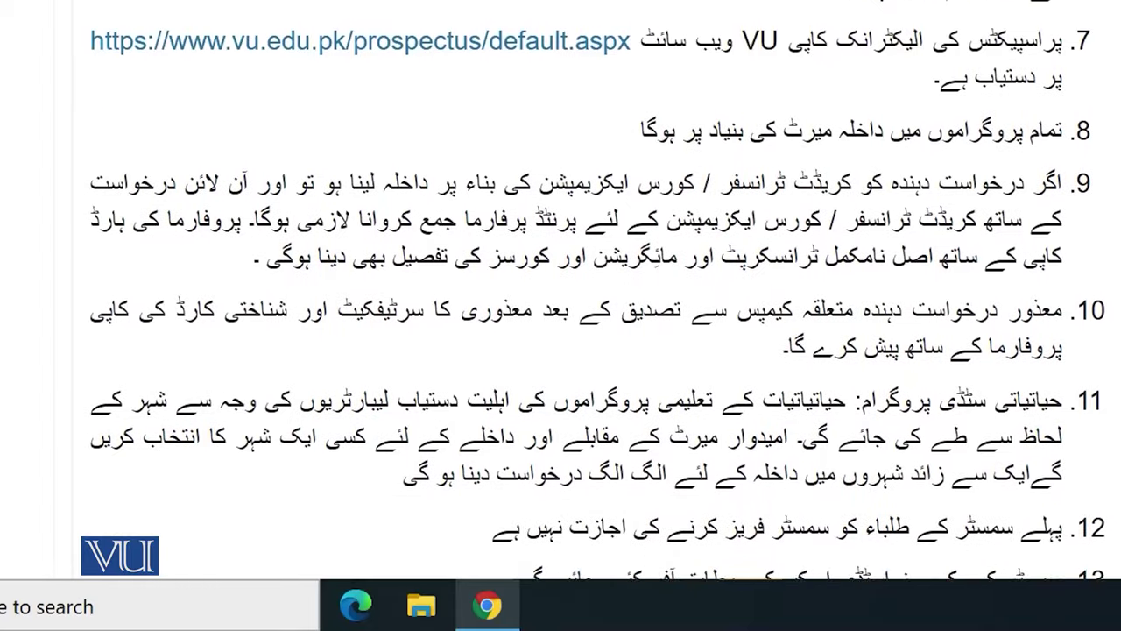
scroll(598, 290, "down", 4)
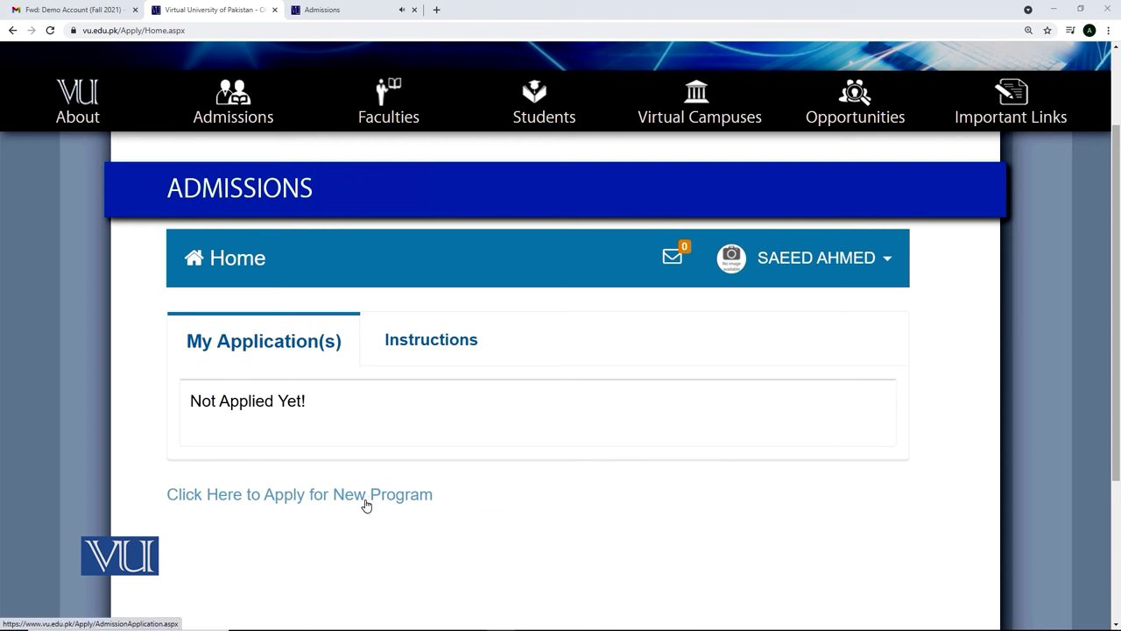
Apply for a new program and scroll down to the Study From section
left_click(366, 504)
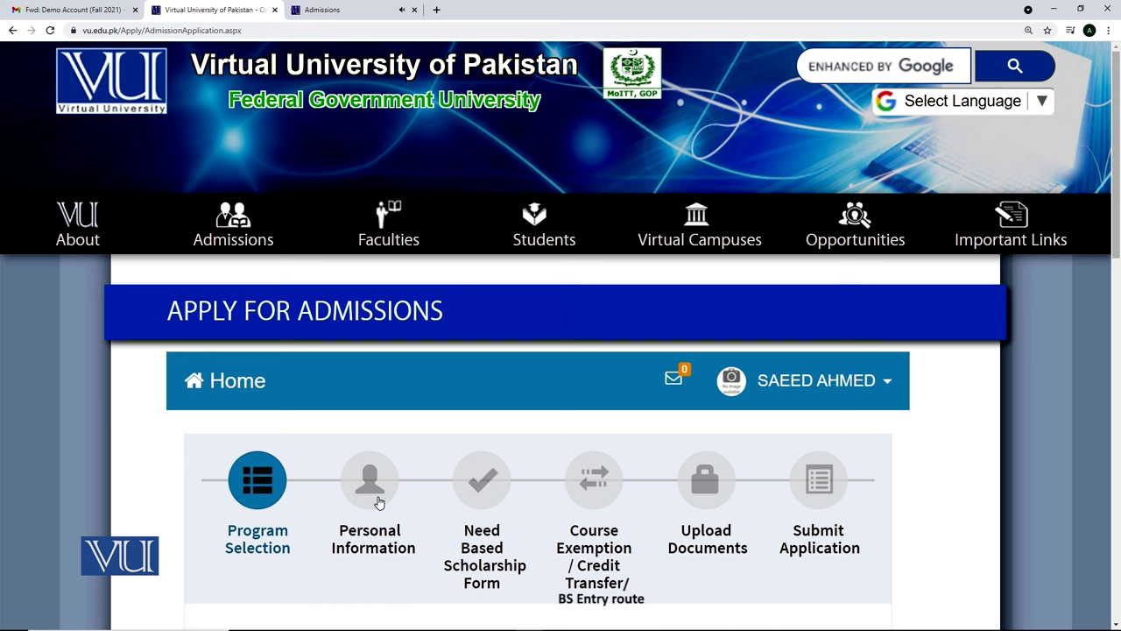
left_click_drag(1118, 242, 1117, 302)
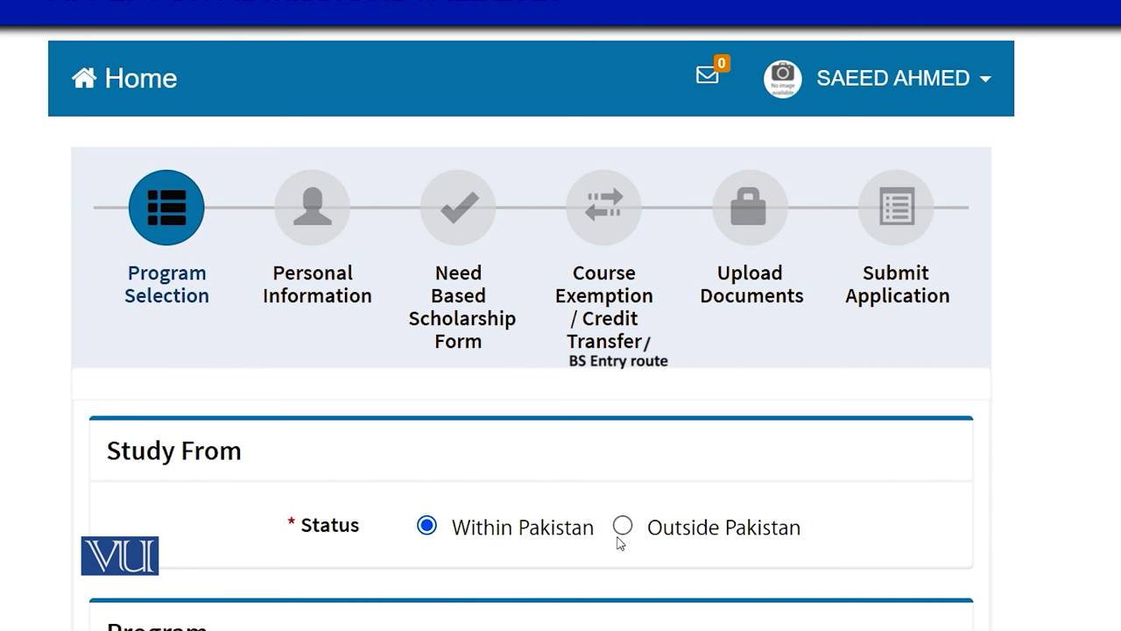
Choose Outside Pakistan, tick the overseas exam requirements acknowledgement, and Proceed
left_click(622, 526)
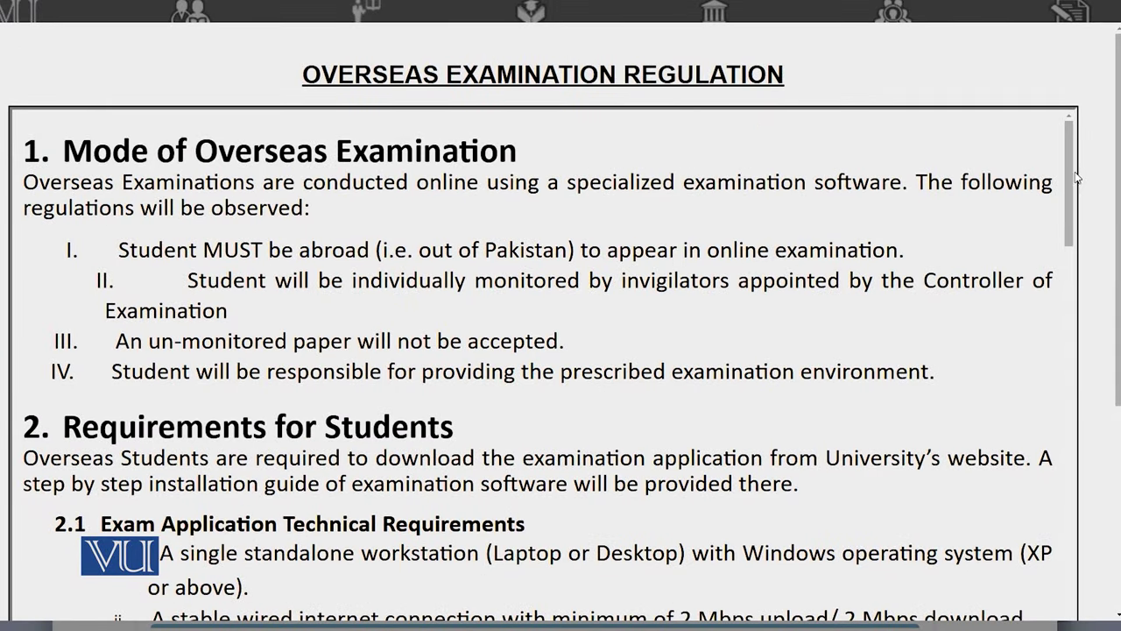
left_click_drag(1079, 185, 1092, 629)
scroll(161, 411, "down", 10)
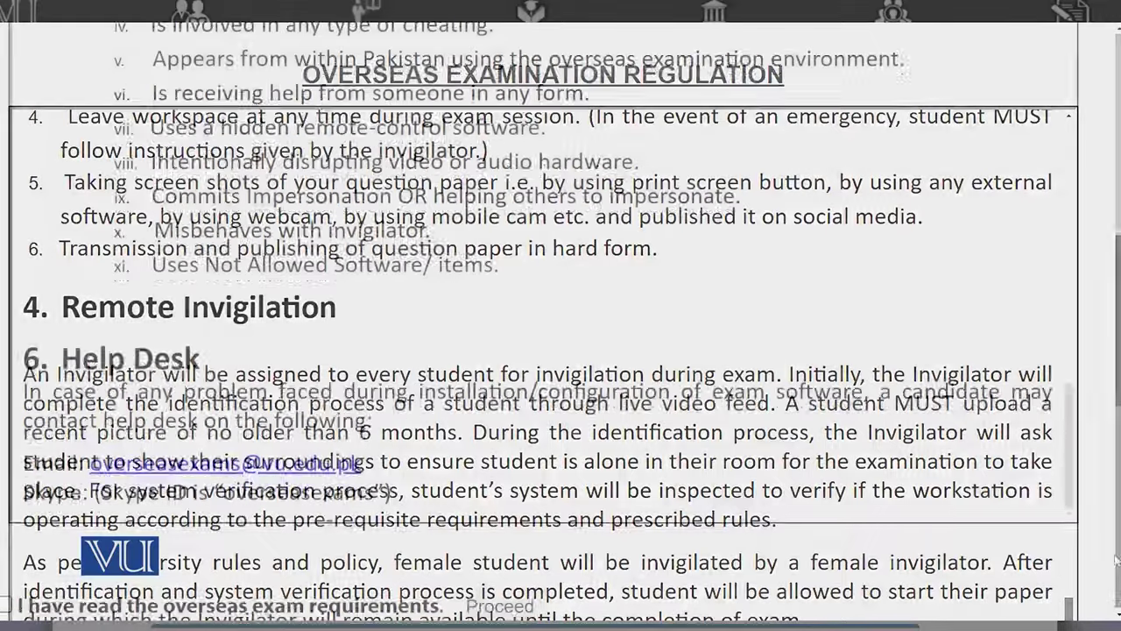
left_click(5, 603)
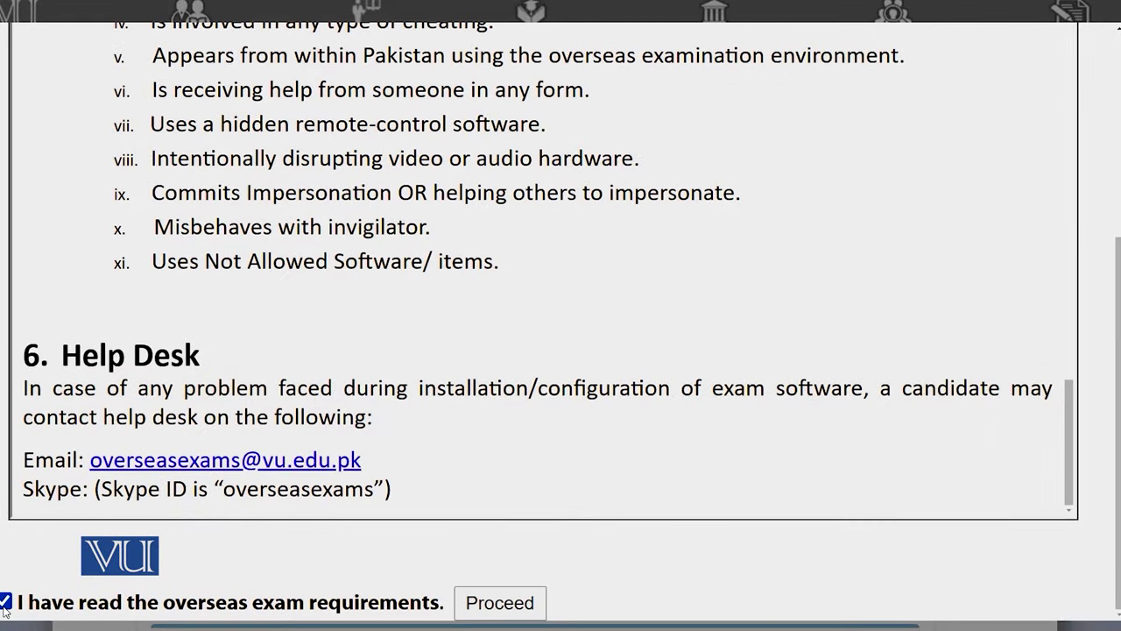
left_click(481, 616)
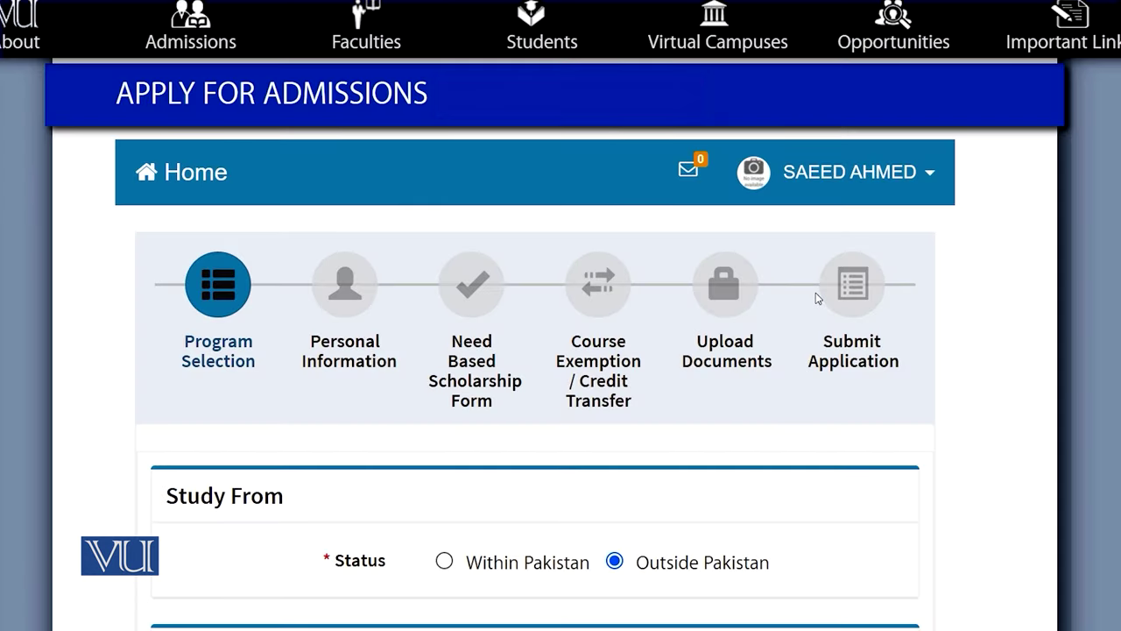
Select Within Pakistan, degree BS, program Sociology, and Virtual Campus study status
left_click(444, 562)
scroll(939, 567, "down", 4)
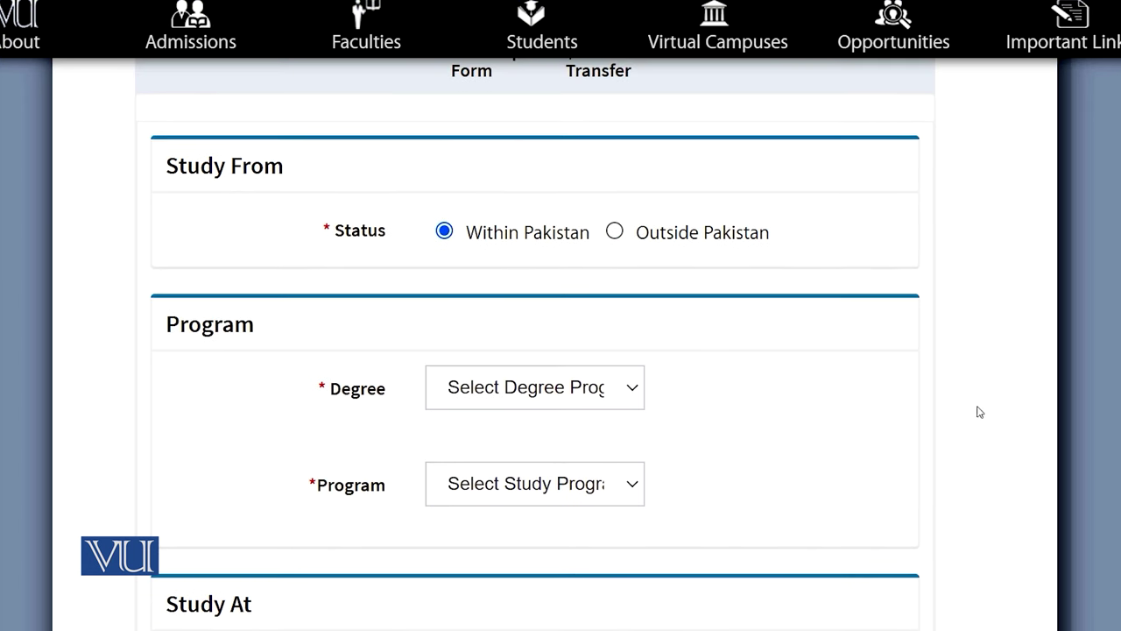
left_click(595, 391)
left_click(482, 487)
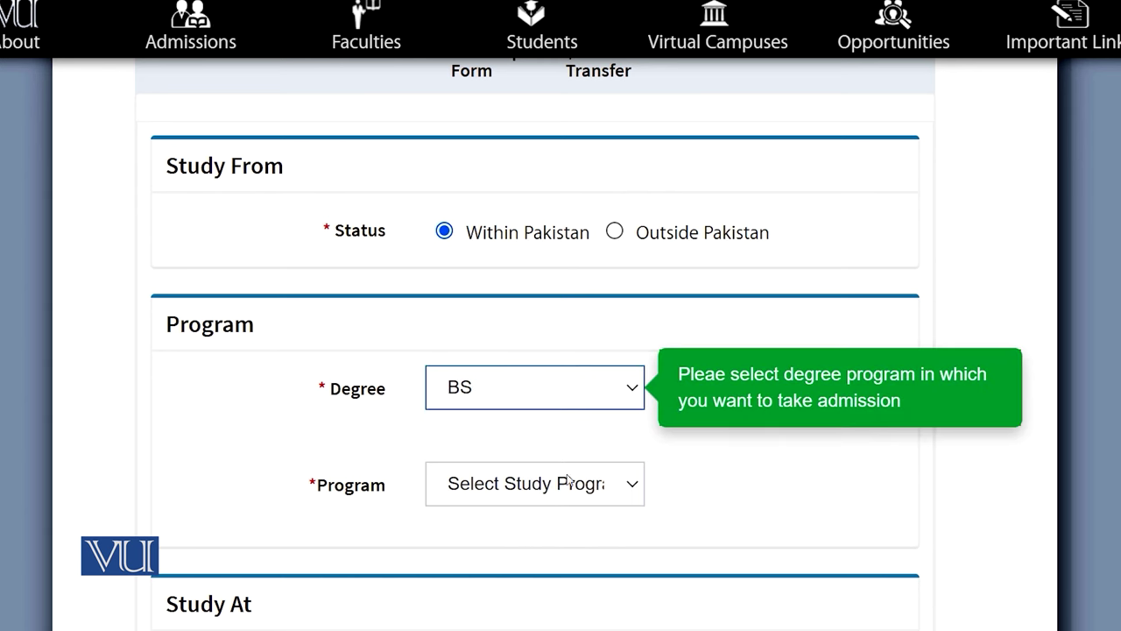
left_click(481, 491)
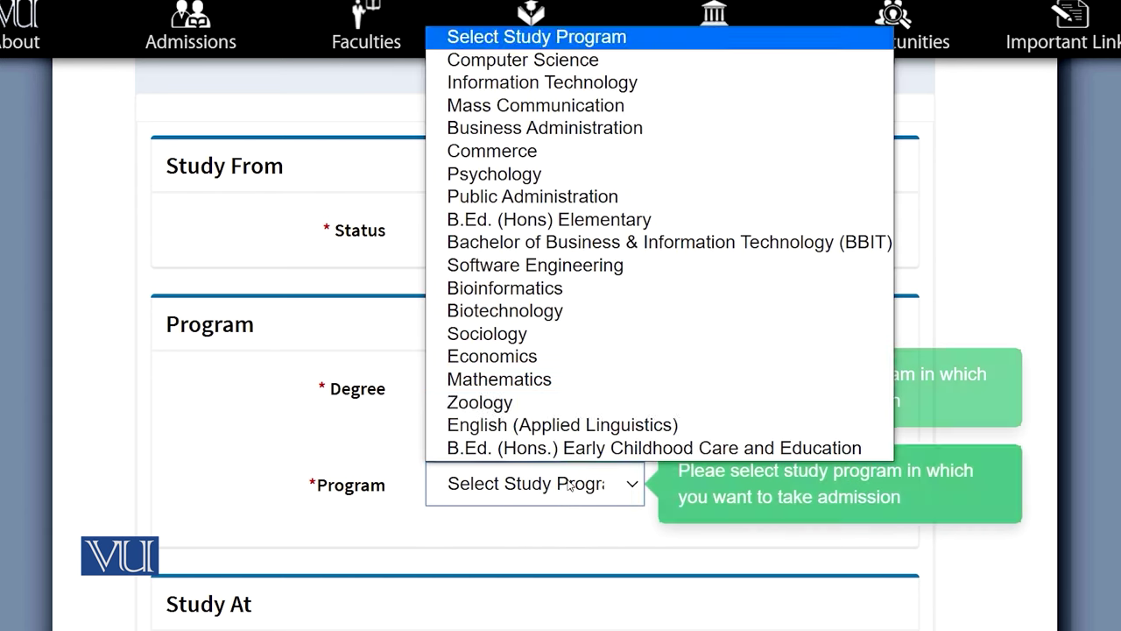
left_click(500, 335)
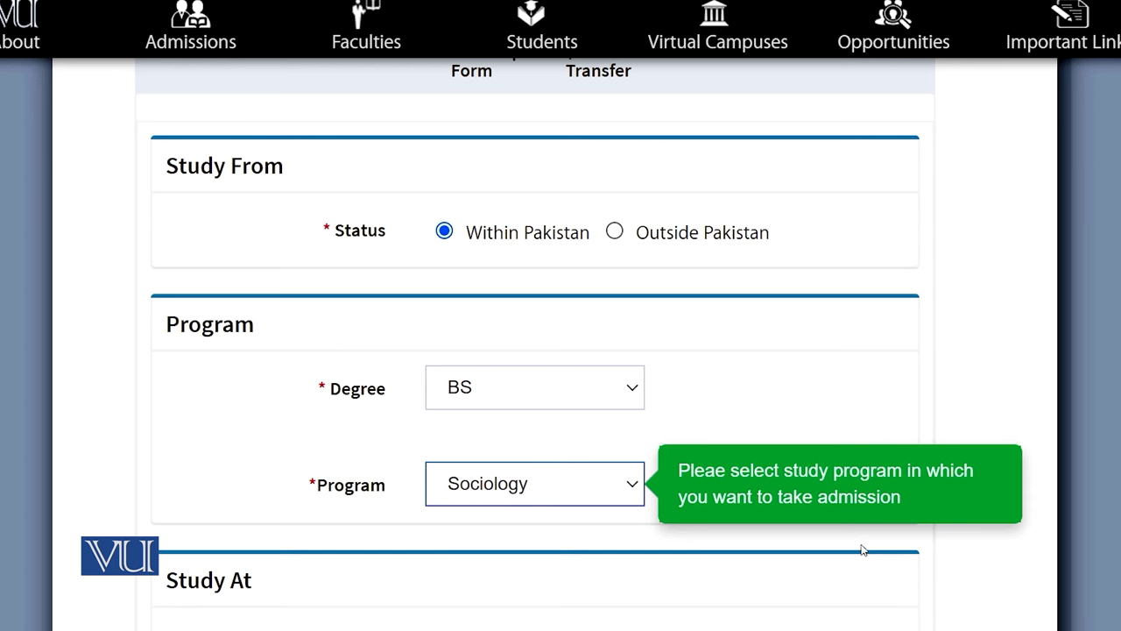
scroll(946, 552, "down", 4)
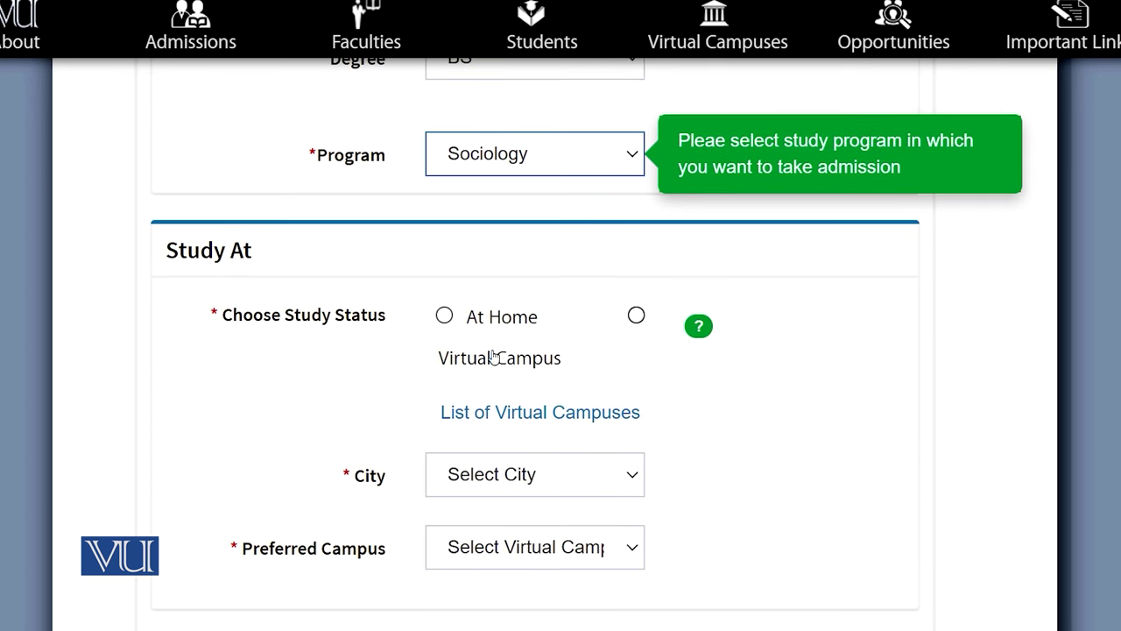
left_click(445, 316)
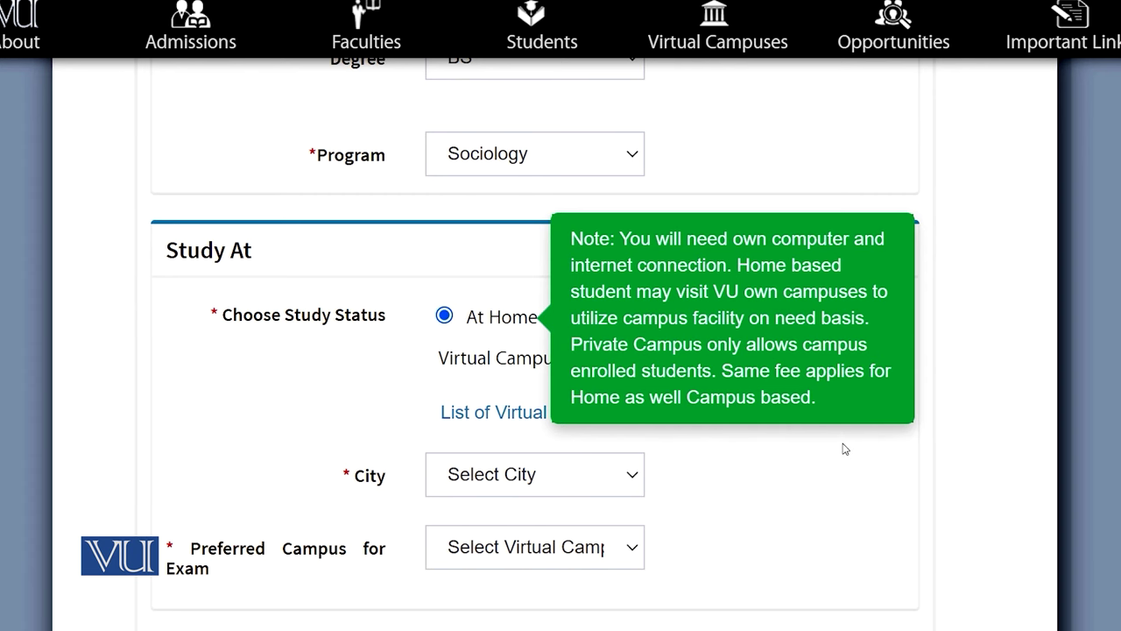
left_click(636, 315)
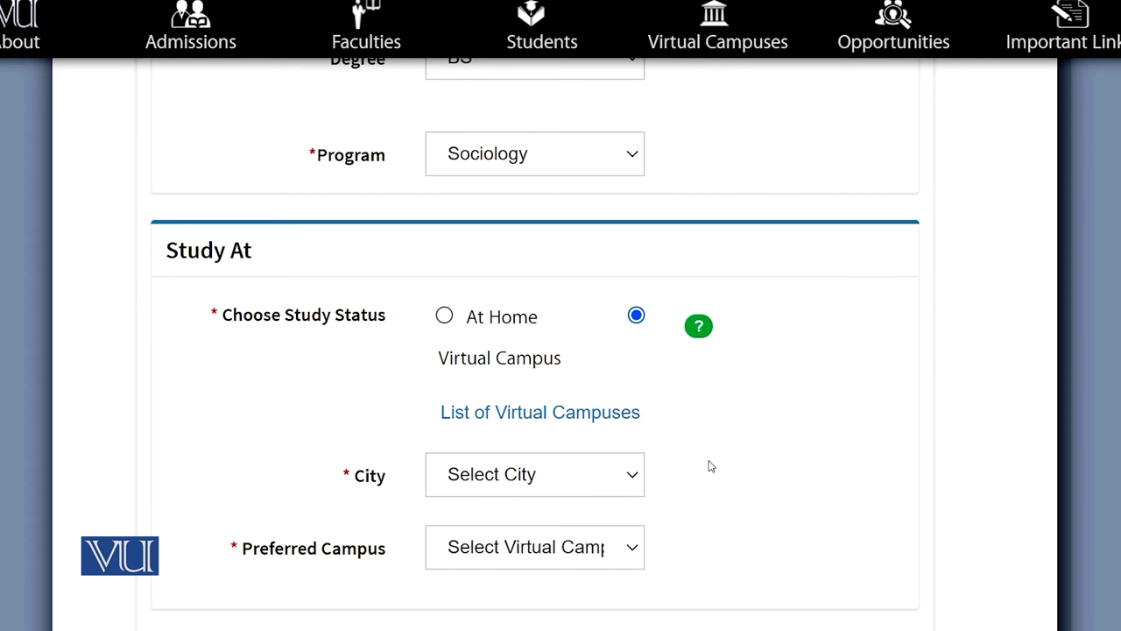
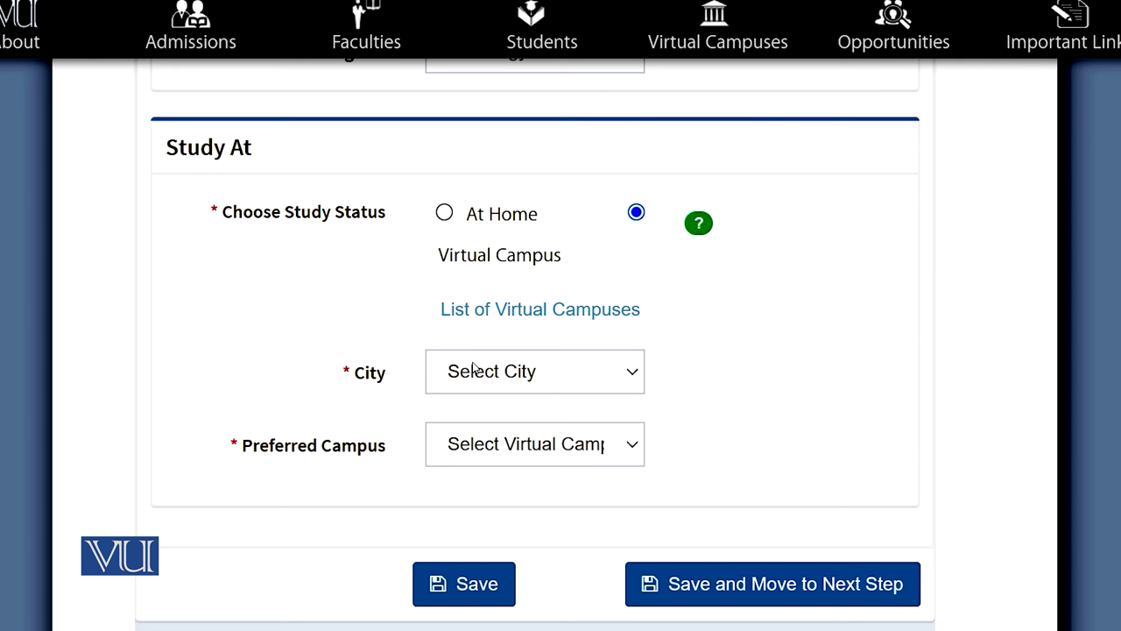
Choose ATTOCK as the city and PATK01 - Oxford College of Information Technology as the preferred campus
left_click(474, 370)
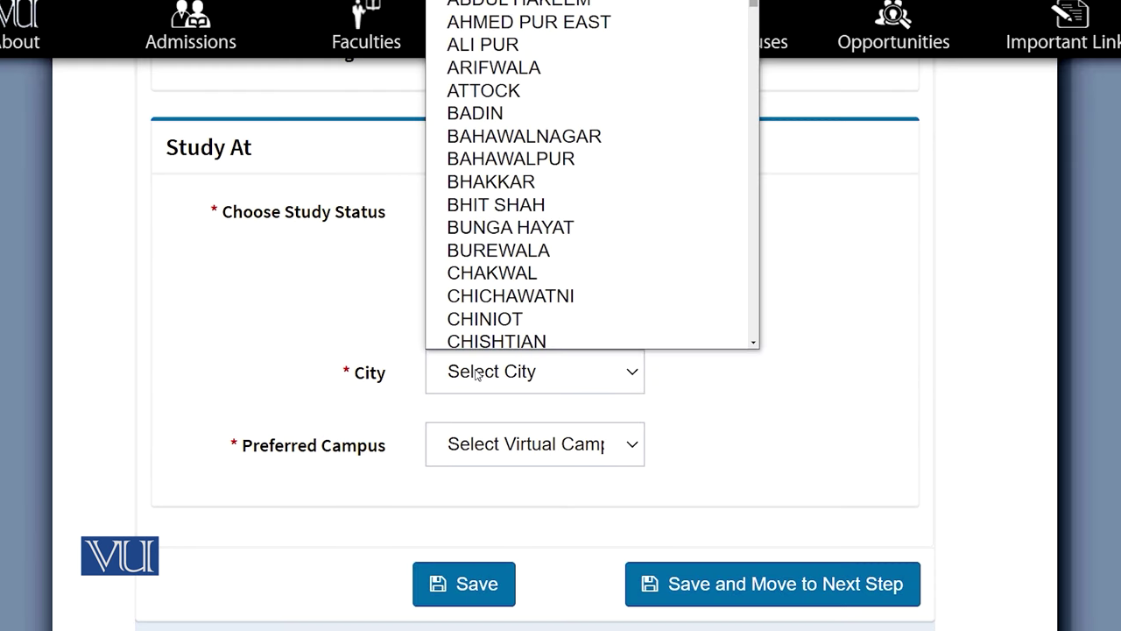
left_click(508, 85)
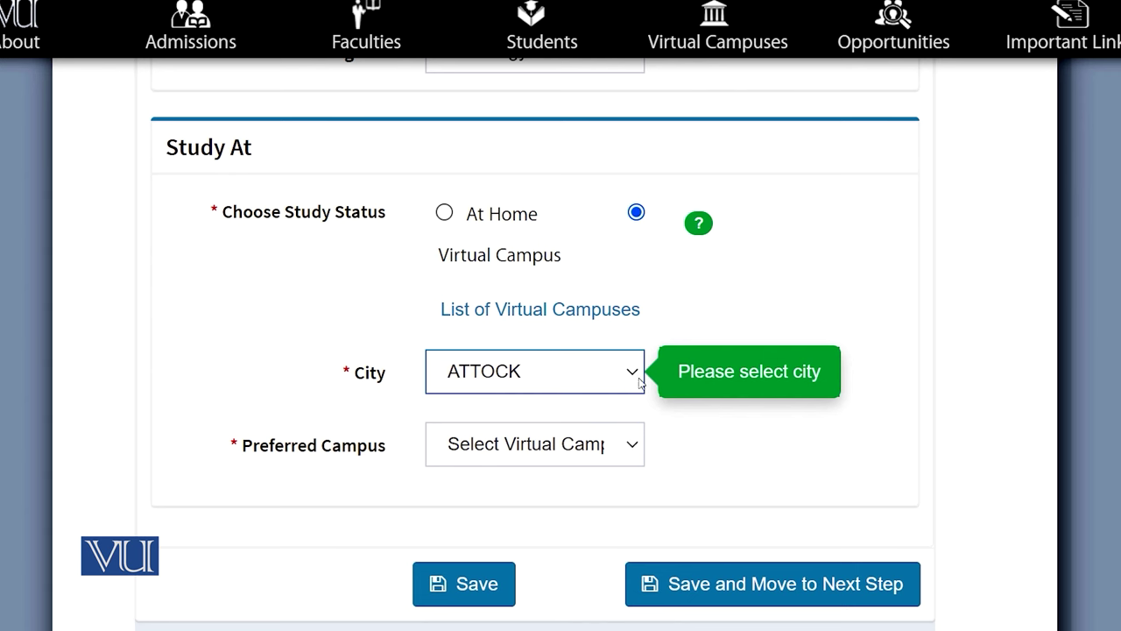
left_click(636, 447)
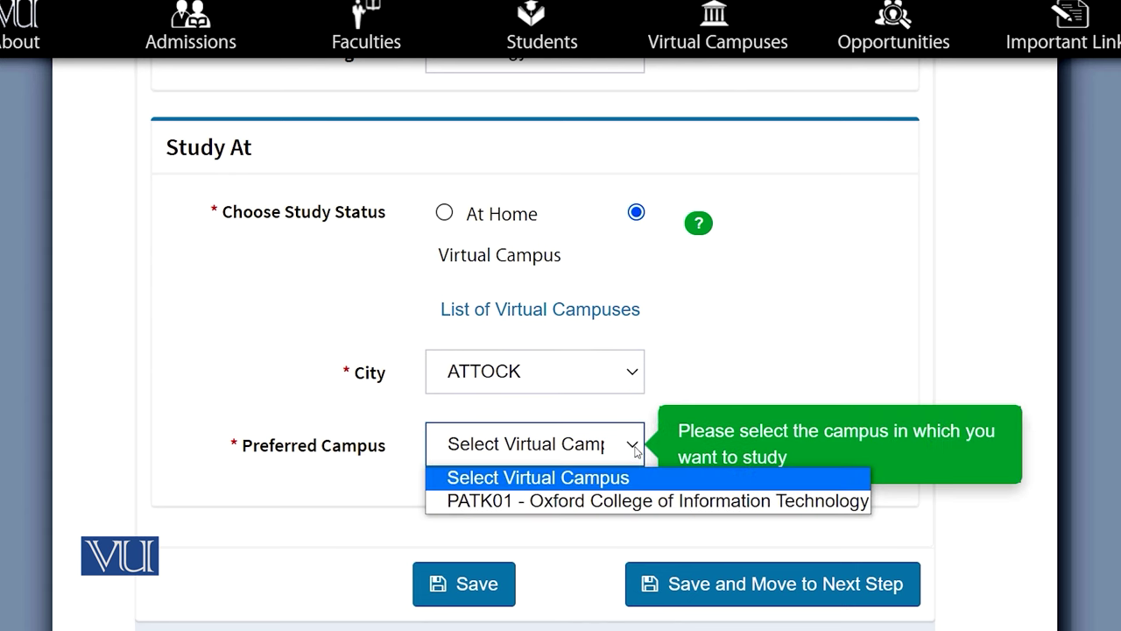
left_click(558, 505)
scroll(590, 344, "down", 3)
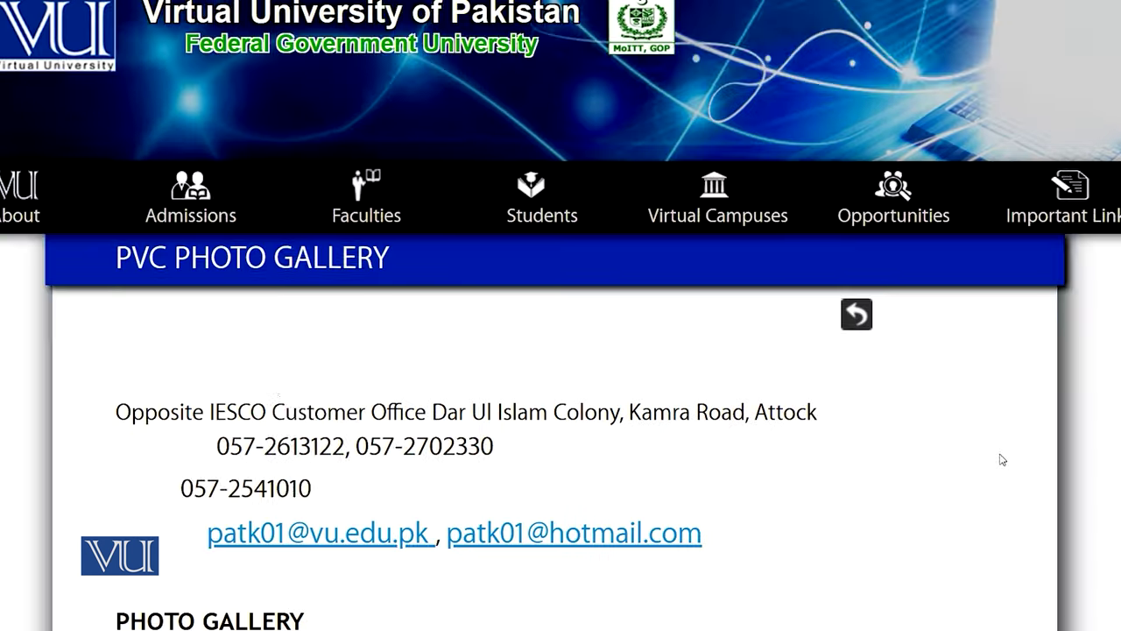
Save the program selection and advance to the Personal Information step
scroll(561, 350, "down", 3)
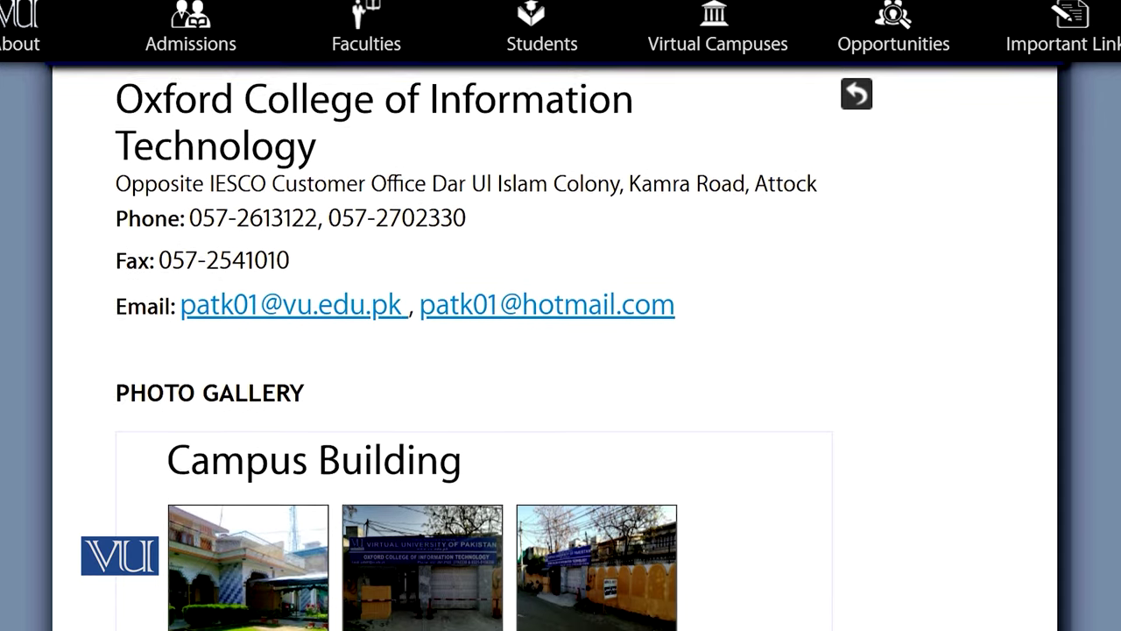
scroll(561, 350, "down", 2)
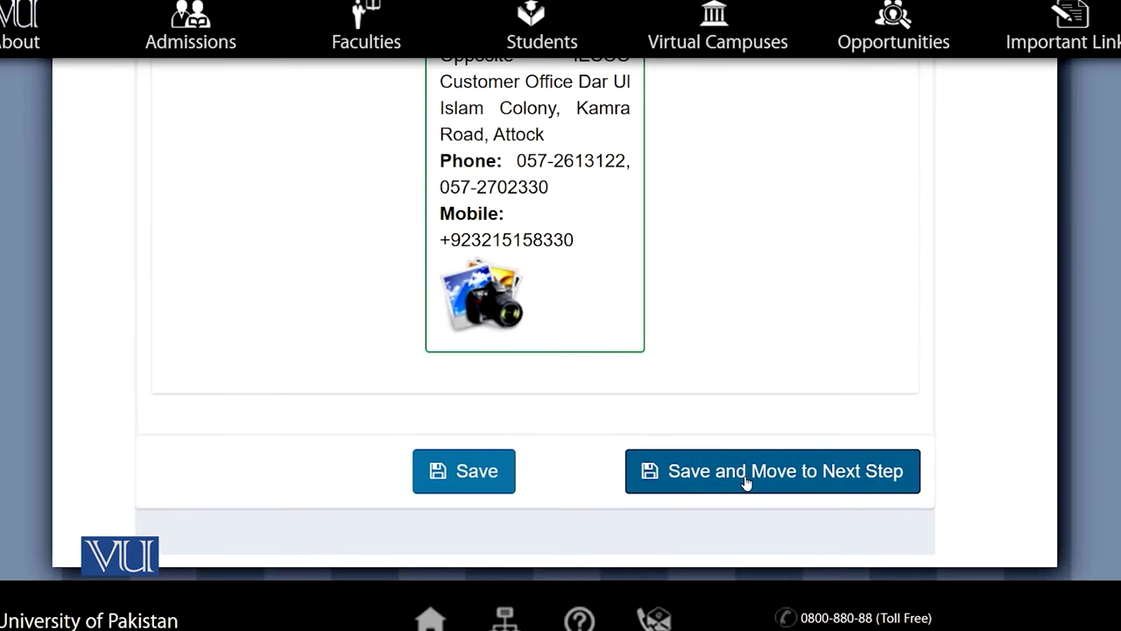
left_click(746, 481)
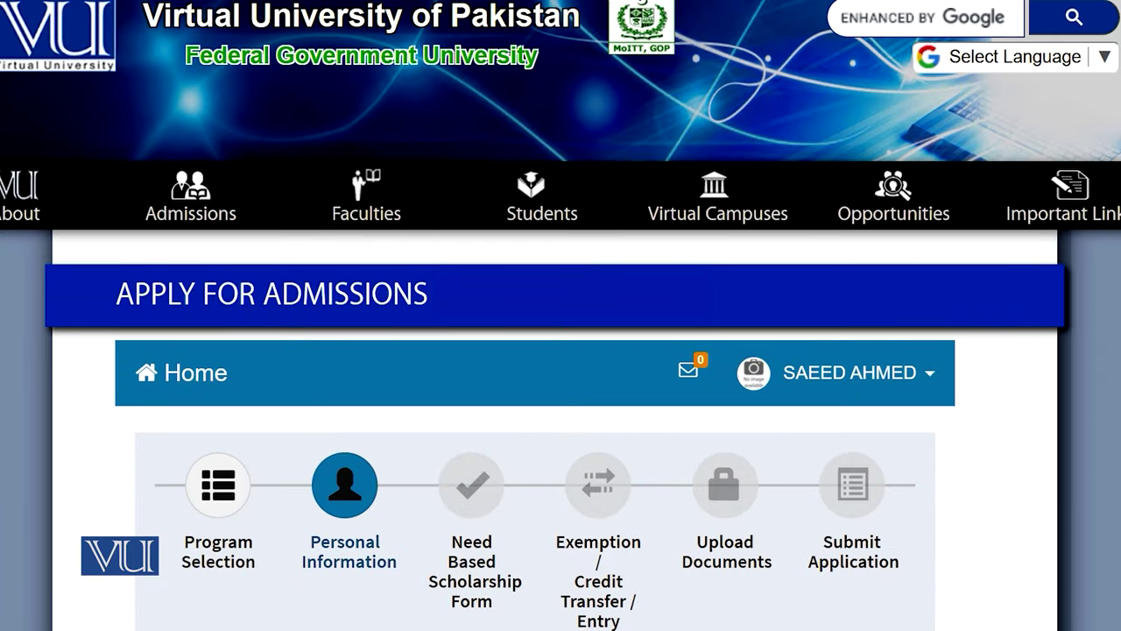
scroll(561, 351, "down", 3)
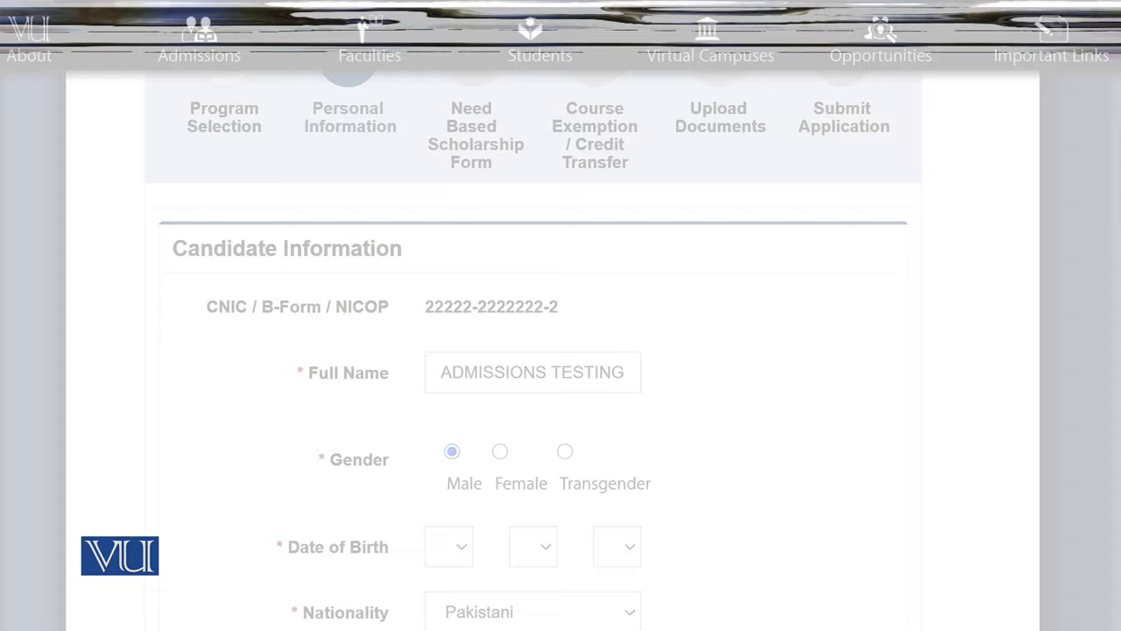
scroll(534, 350, "down", 3)
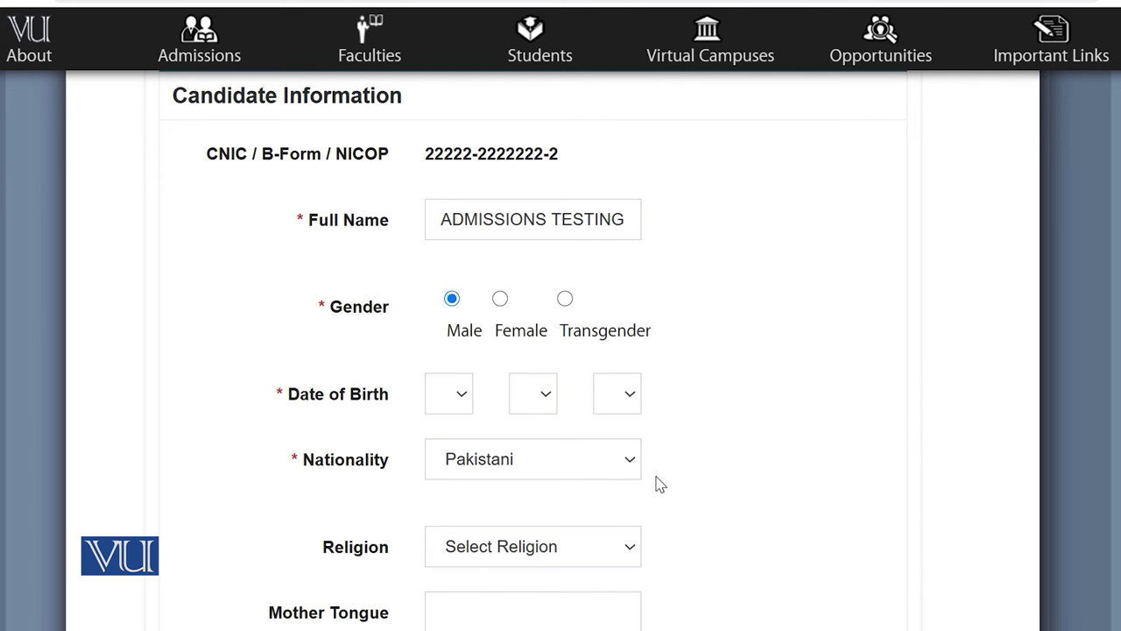
scroll(660, 487, "down", 4)
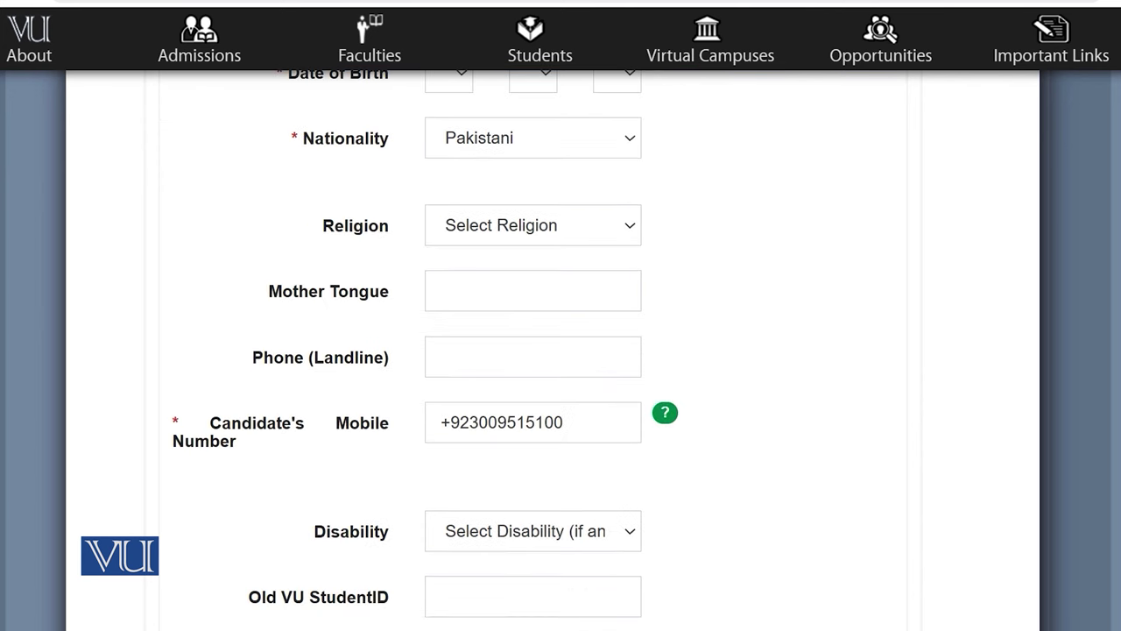
scroll(533, 350, "down", 1)
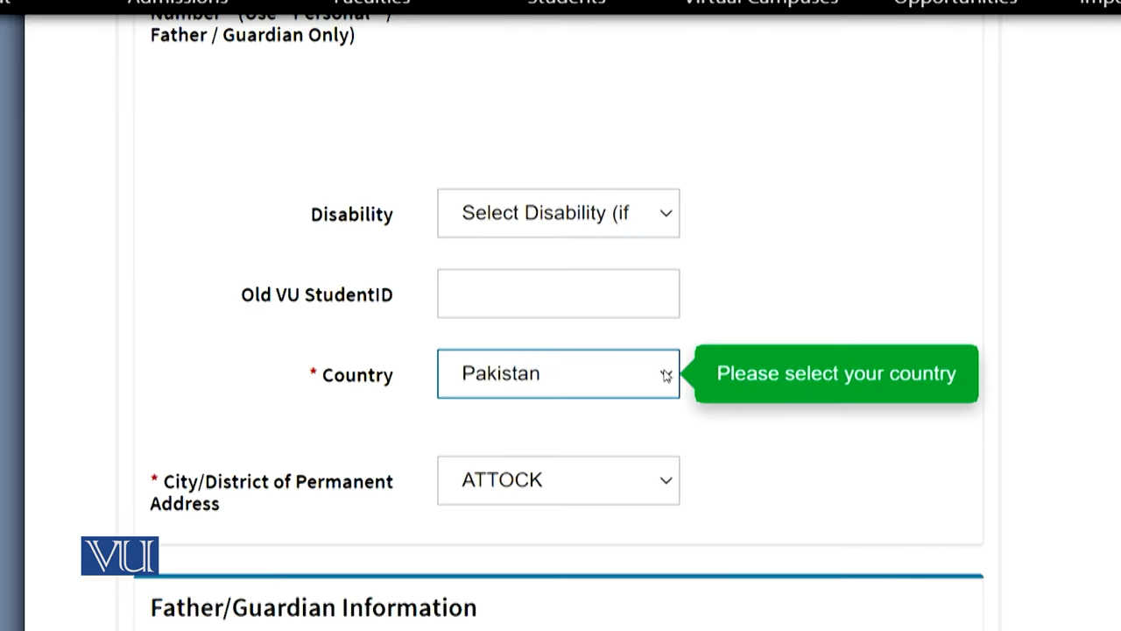
left_click(666, 375)
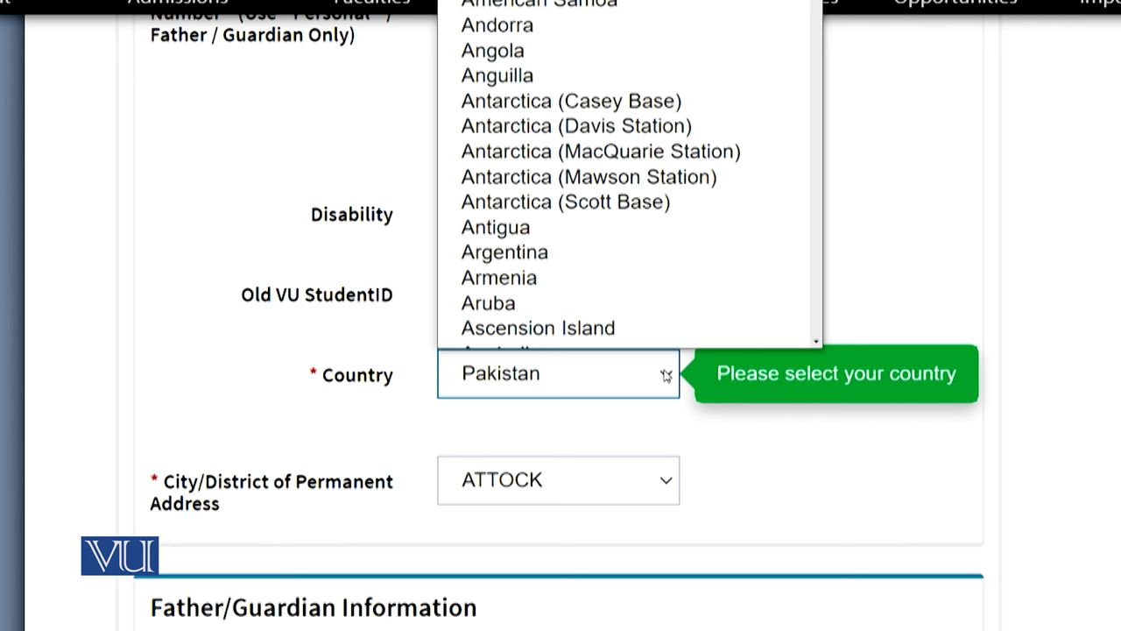
left_click(665, 375)
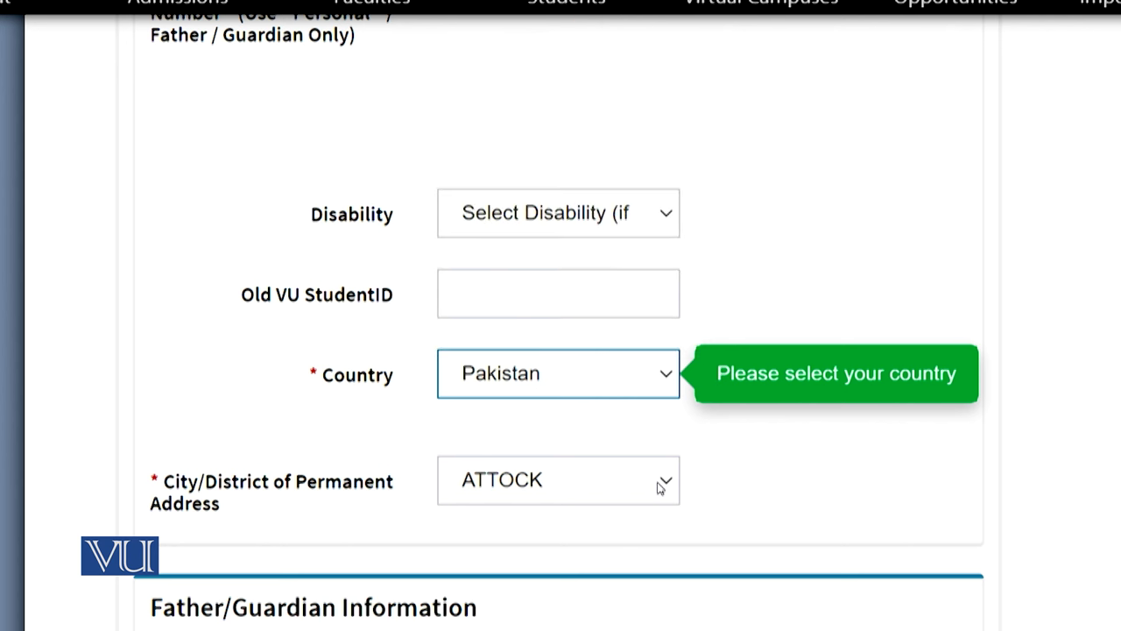
left_click(660, 486)
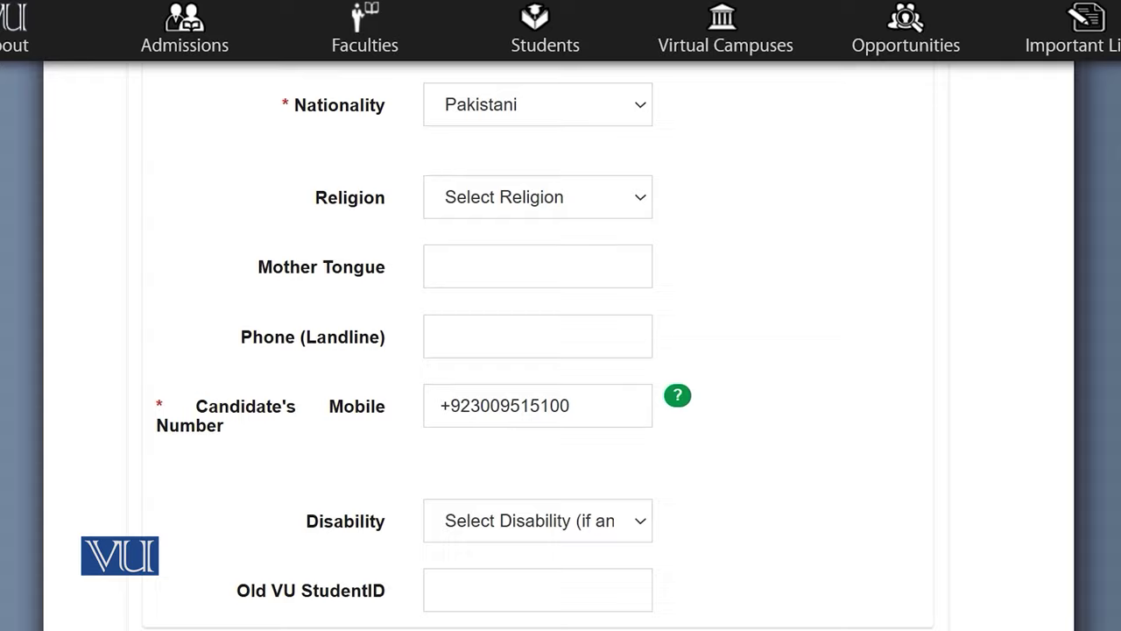
scroll(533, 362, "down", 5)
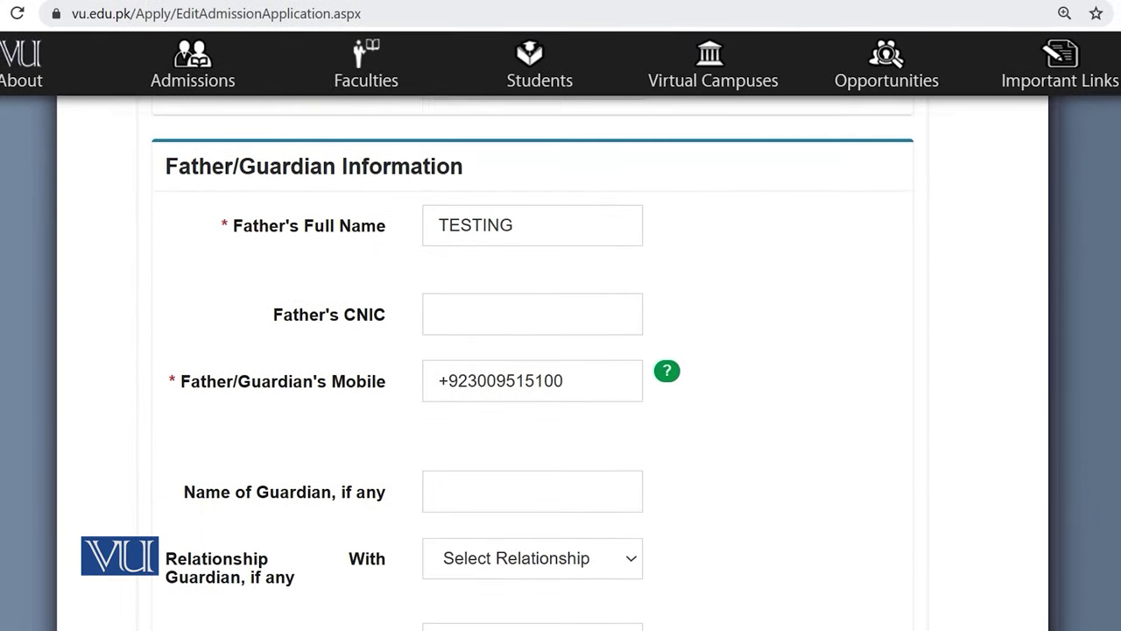
scroll(532, 362, "down", 1)
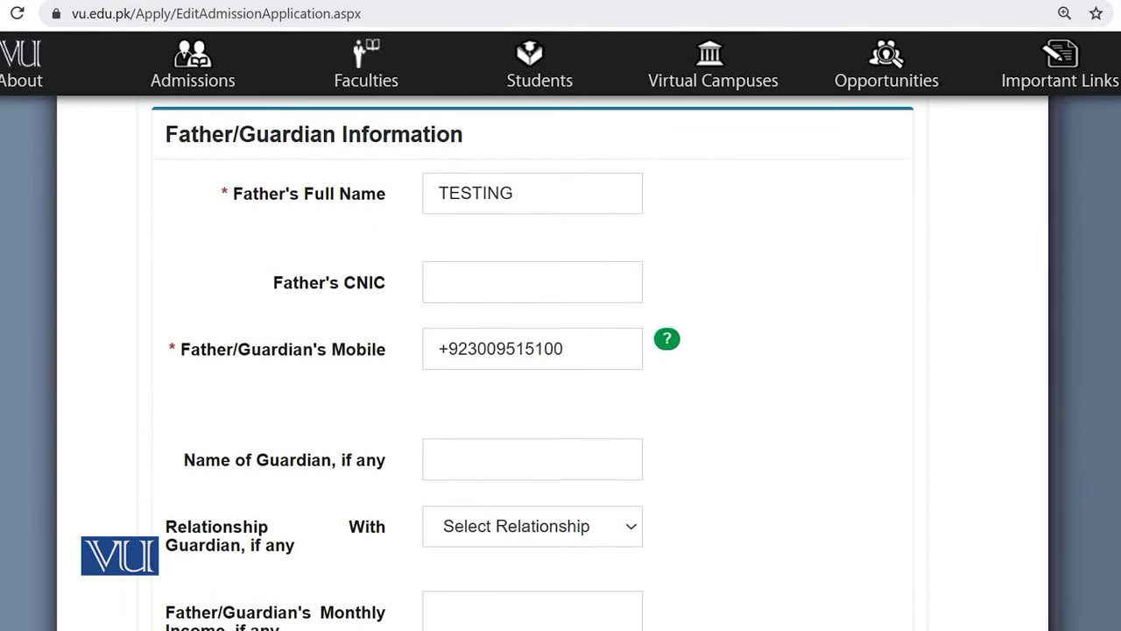
scroll(533, 362, "down", 1)
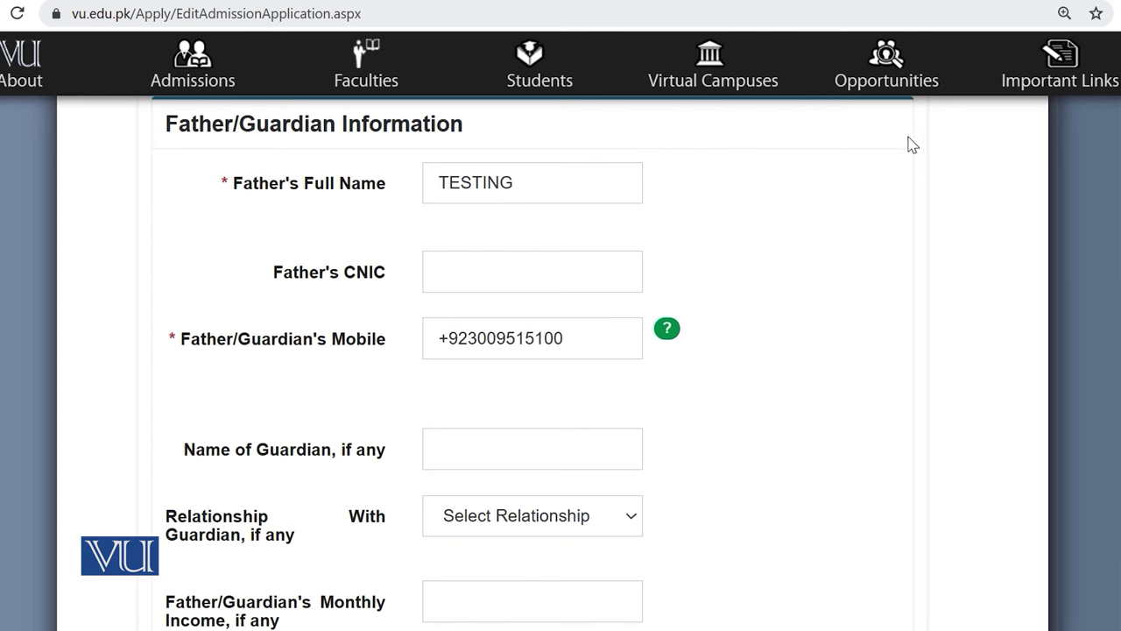
scroll(533, 364, "up", 1)
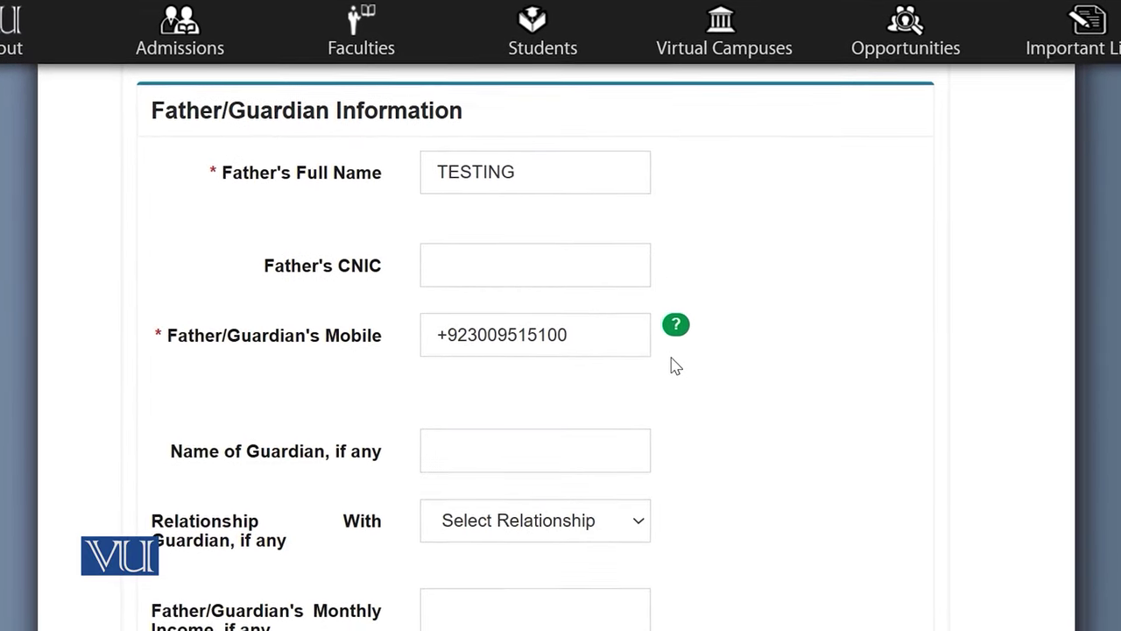
scroll(672, 363, "down", 5)
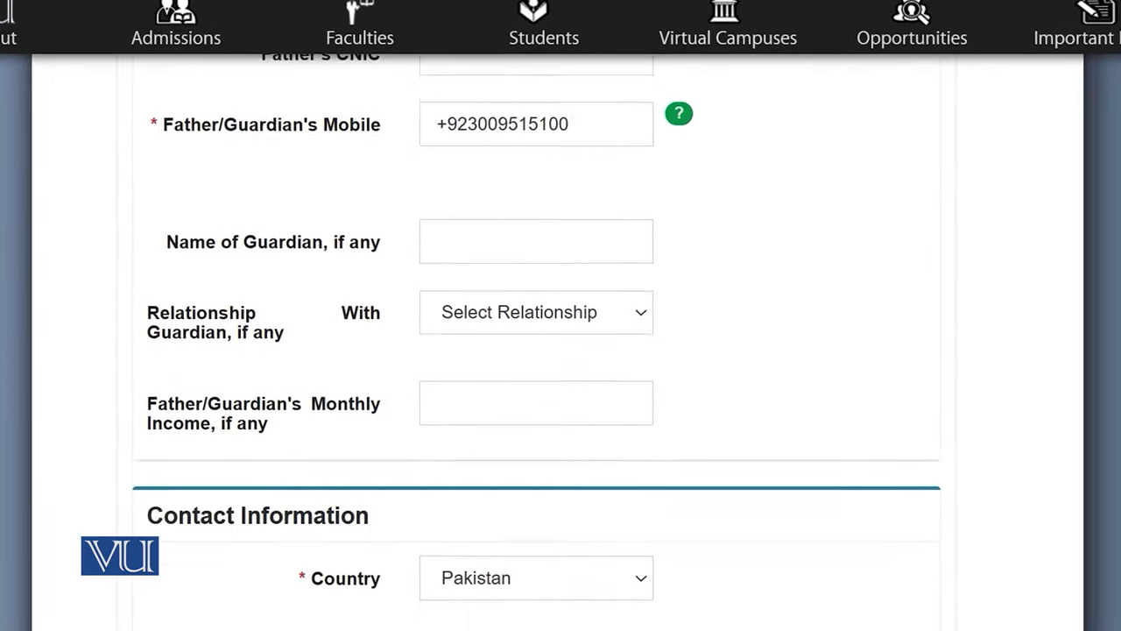
scroll(701, 250, "up", 2)
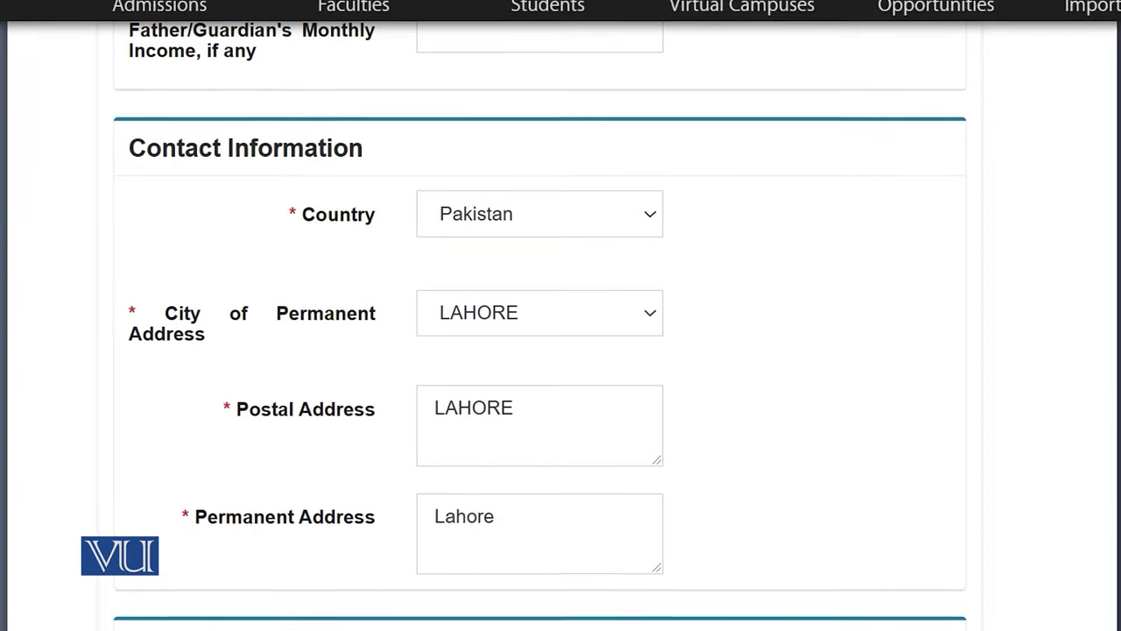
scroll(561, 386, "down", 1)
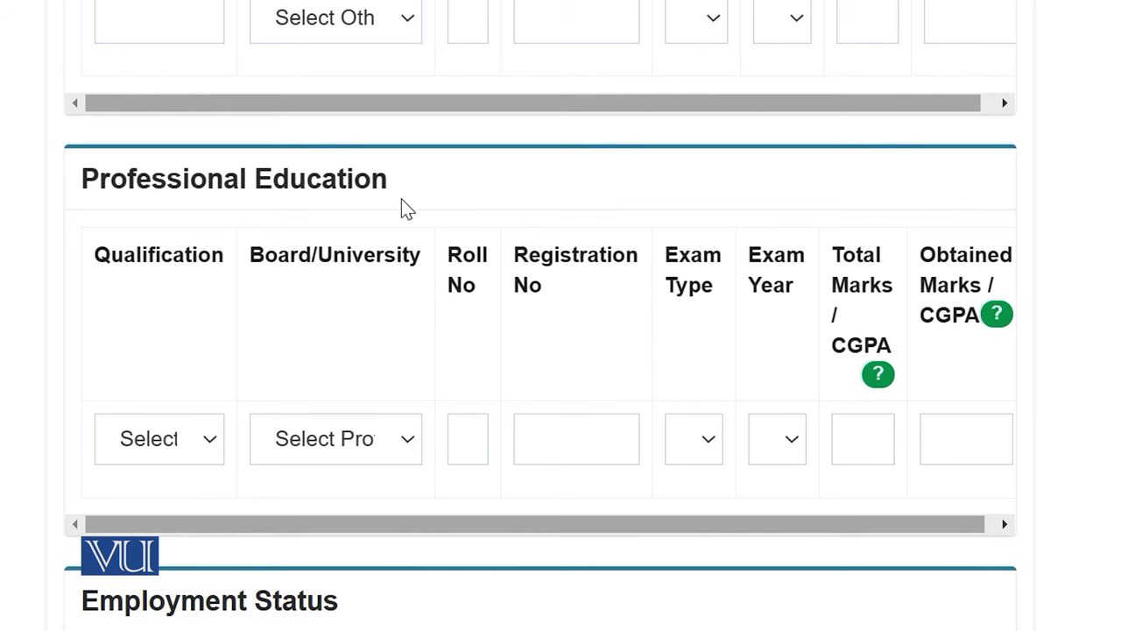
Keep the employment answer at No and record VU Website as how you heard of VU
scroll(408, 210, "down", 5)
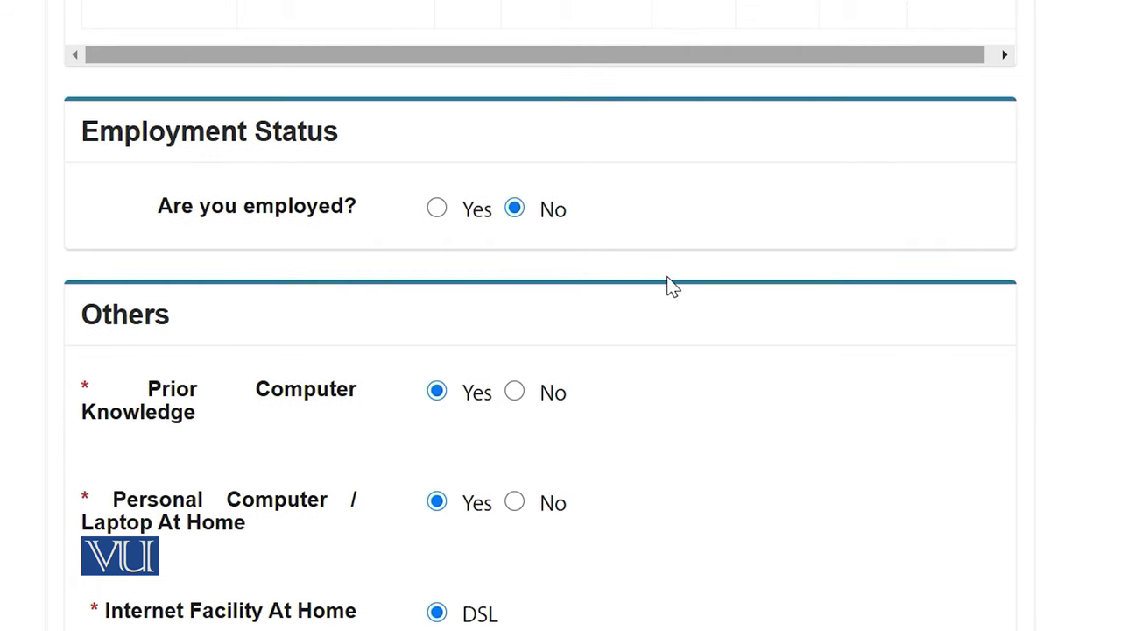
left_click(437, 207)
left_click(514, 209)
scroll(559, 235, "down", 4)
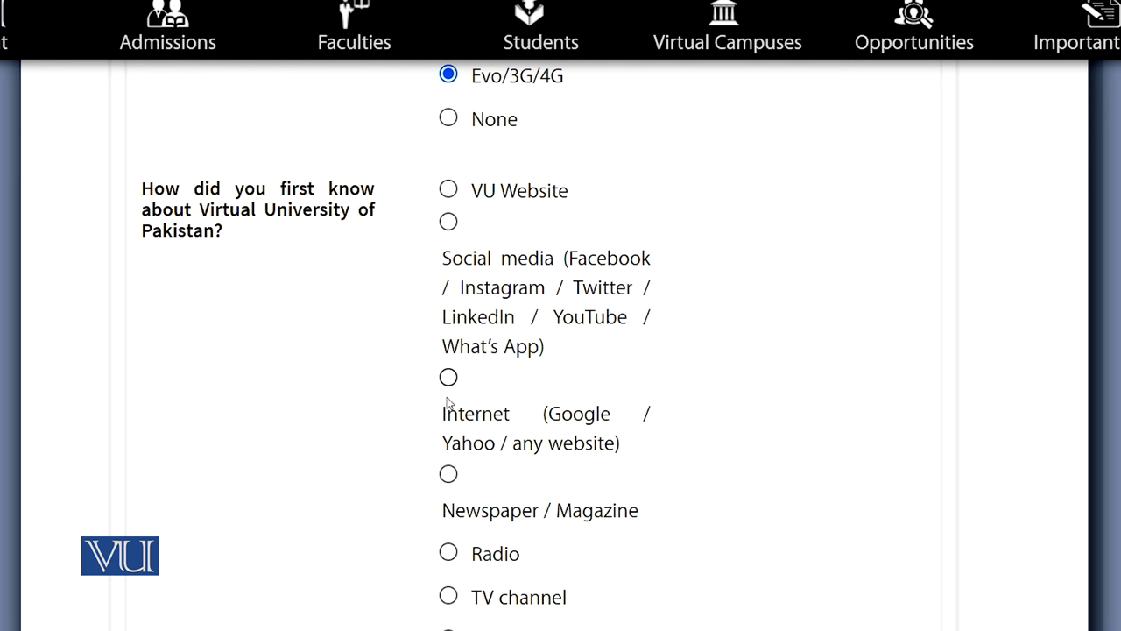
left_click(448, 189)
scroll(666, 430, "down", 4)
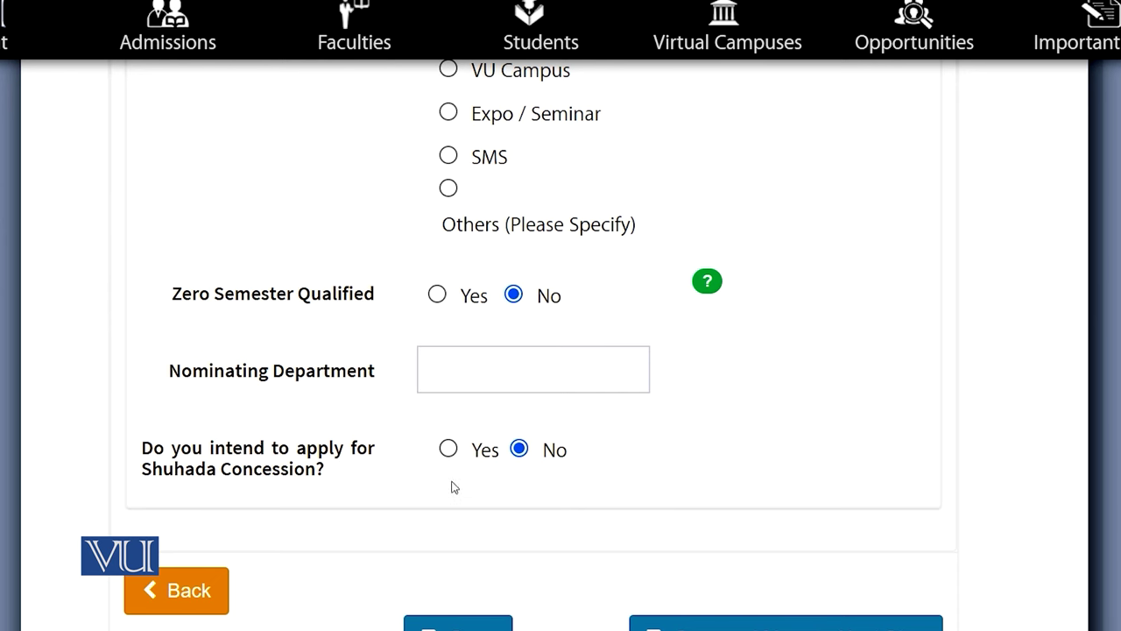
Set the Shuhada Concession answer to No and save the personal information
left_click(447, 448)
scroll(705, 498, "down", 1)
left_click(519, 378)
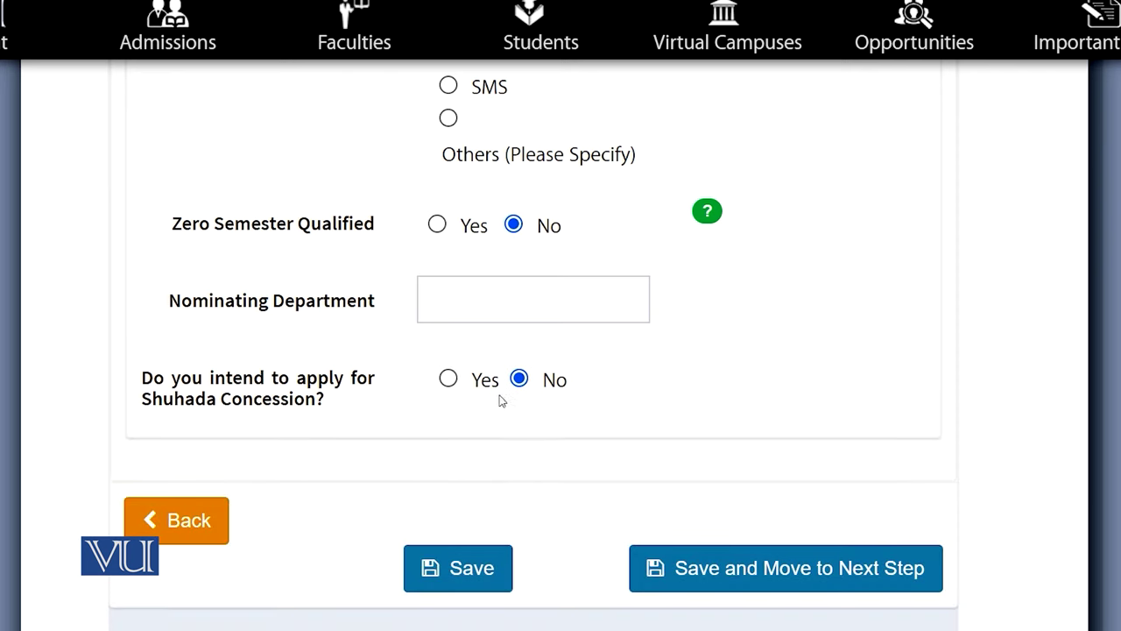
left_click(448, 379)
scroll(837, 473, "down", 1)
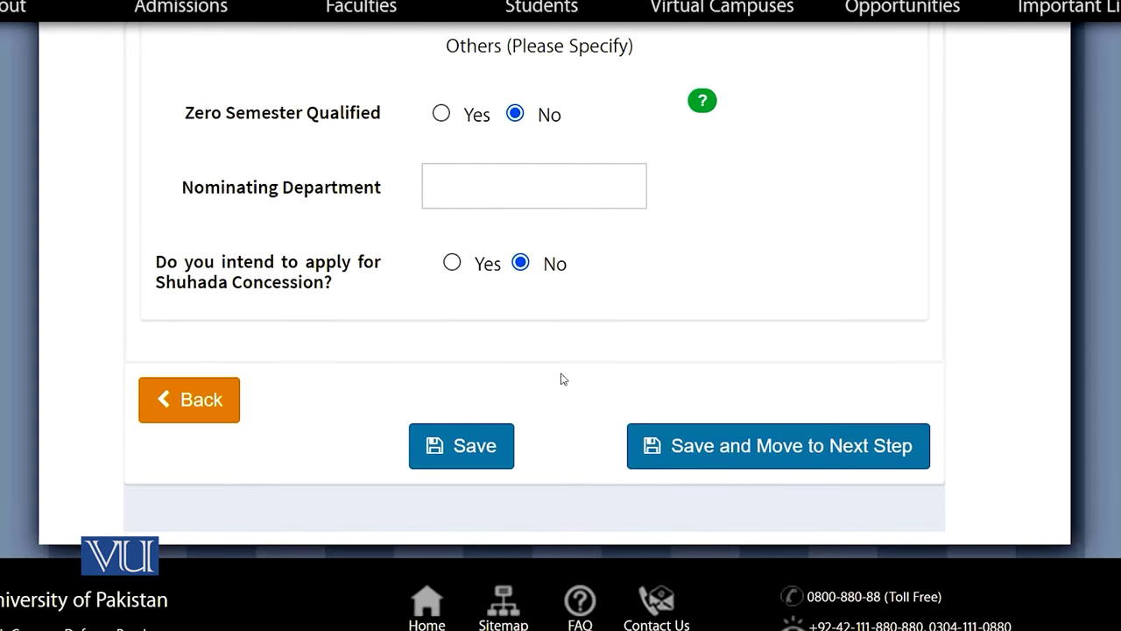
left_click(710, 448)
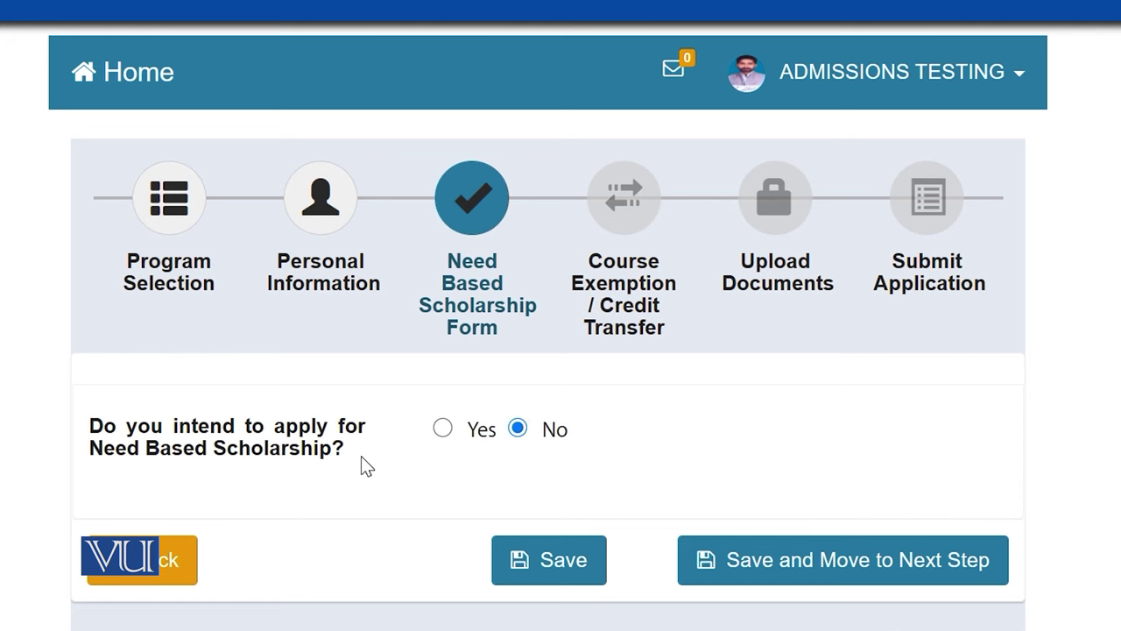
Preview the scholarship support section, return the need-based scholarship answer to No, and save
left_click(443, 428)
scroll(454, 442, "down", 2)
scroll(560, 350, "down", 3)
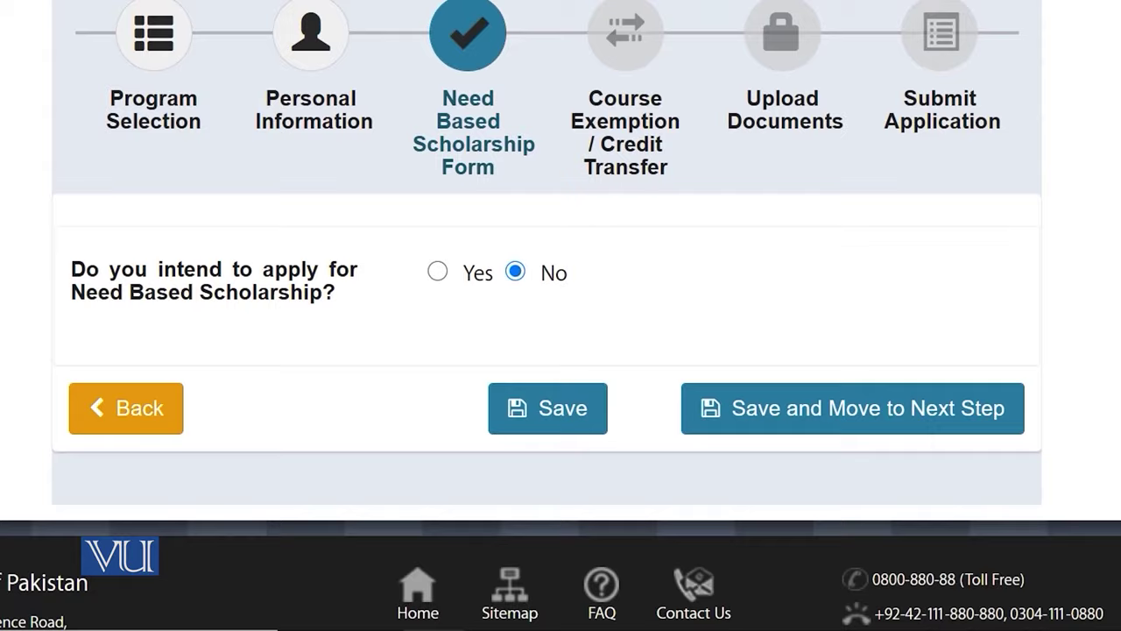
scroll(561, 316, "up", 2)
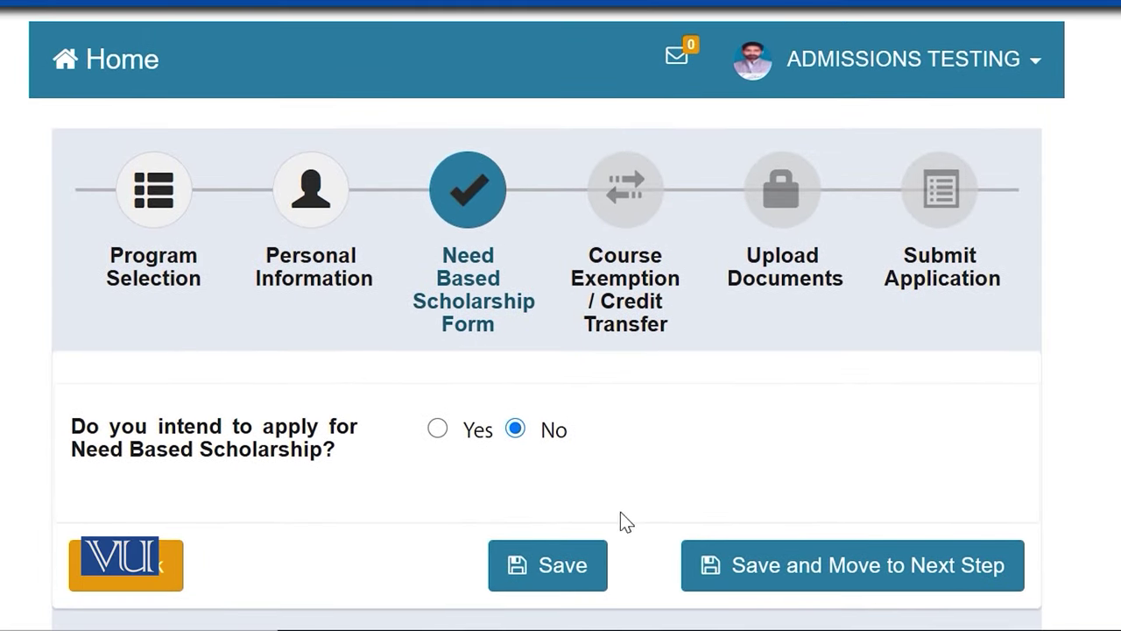
left_click(459, 433)
left_click(517, 431)
left_click(833, 592)
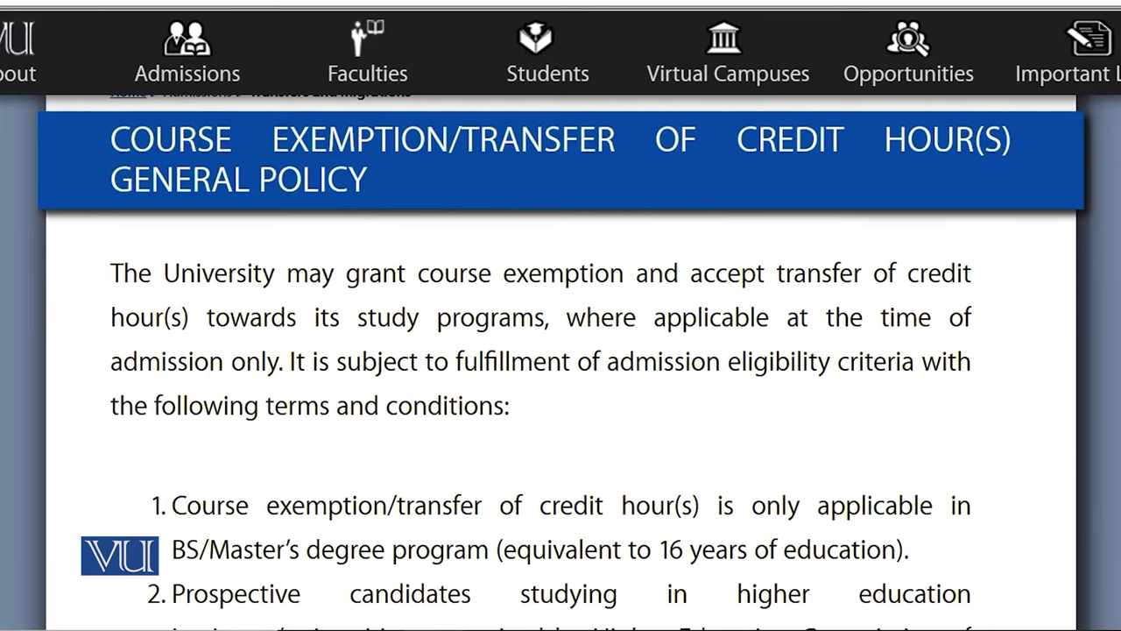
Keep the credit transfer answer at No and save to reach Upload Documents
scroll(561, 368, "down", 8)
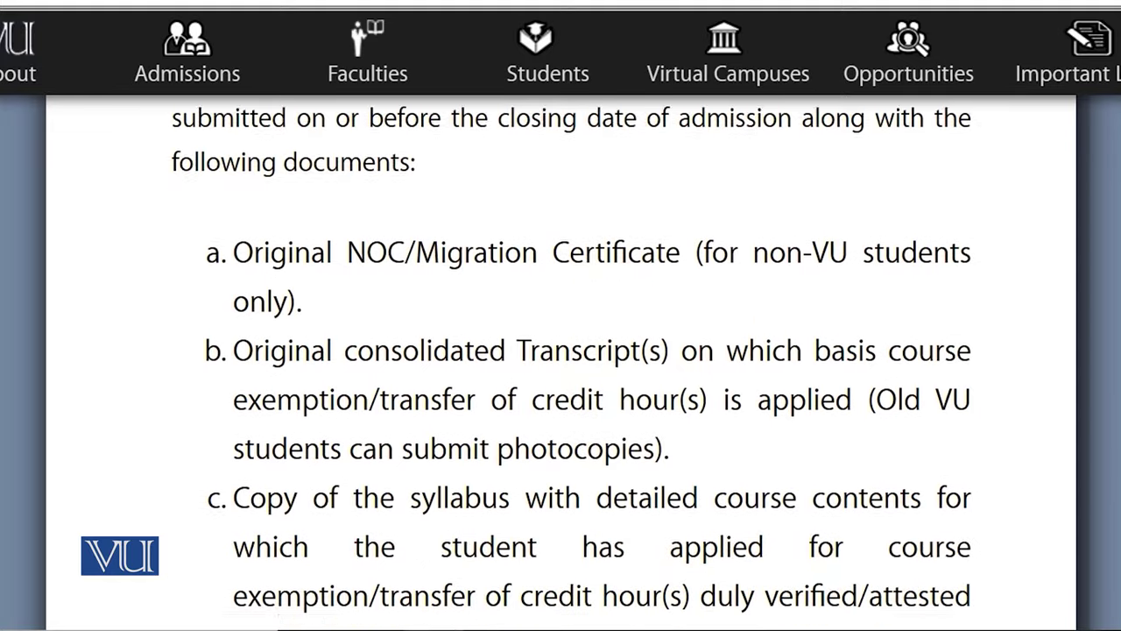
scroll(561, 368, "down", 4)
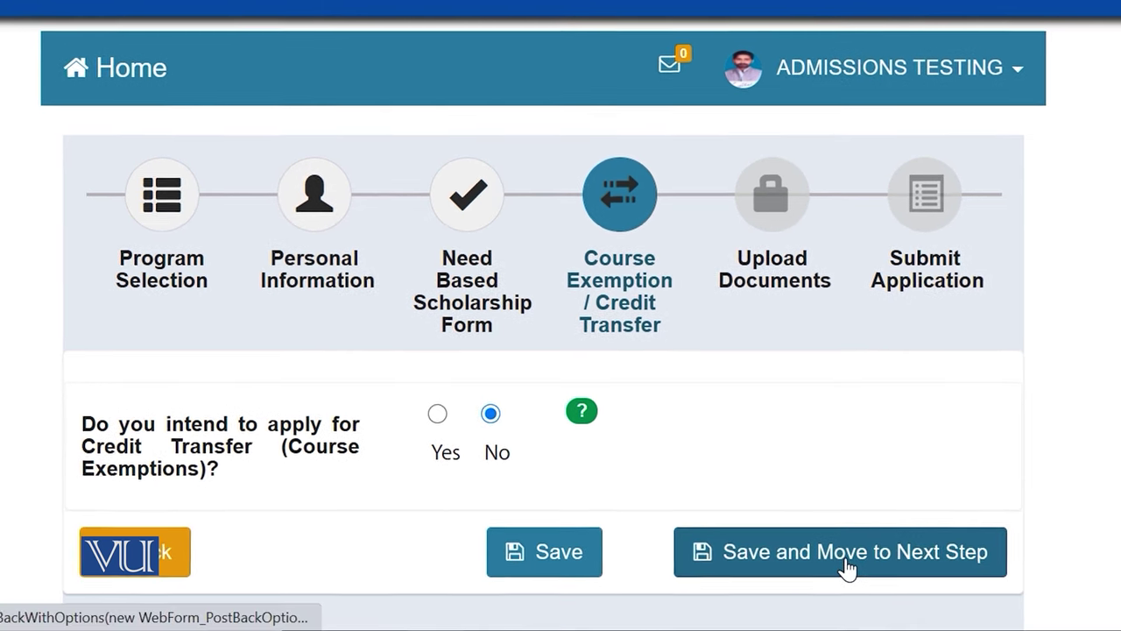
left_click(846, 568)
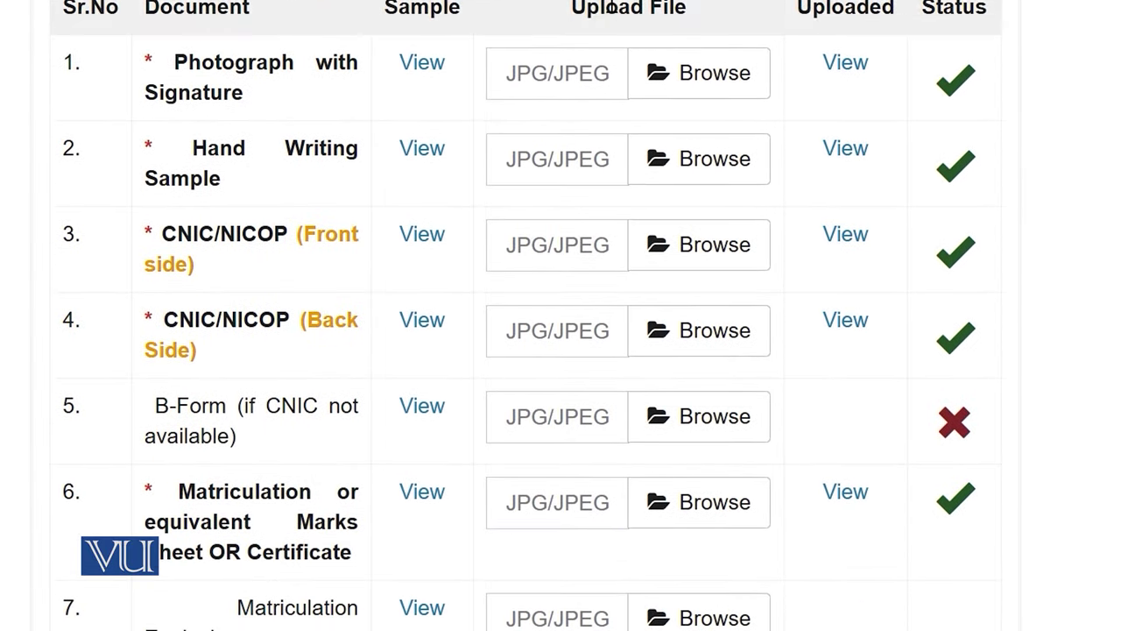
Attach Screenshot (1) from Screenshots as the photograph with signature, then move to Submit Application
left_click(706, 88)
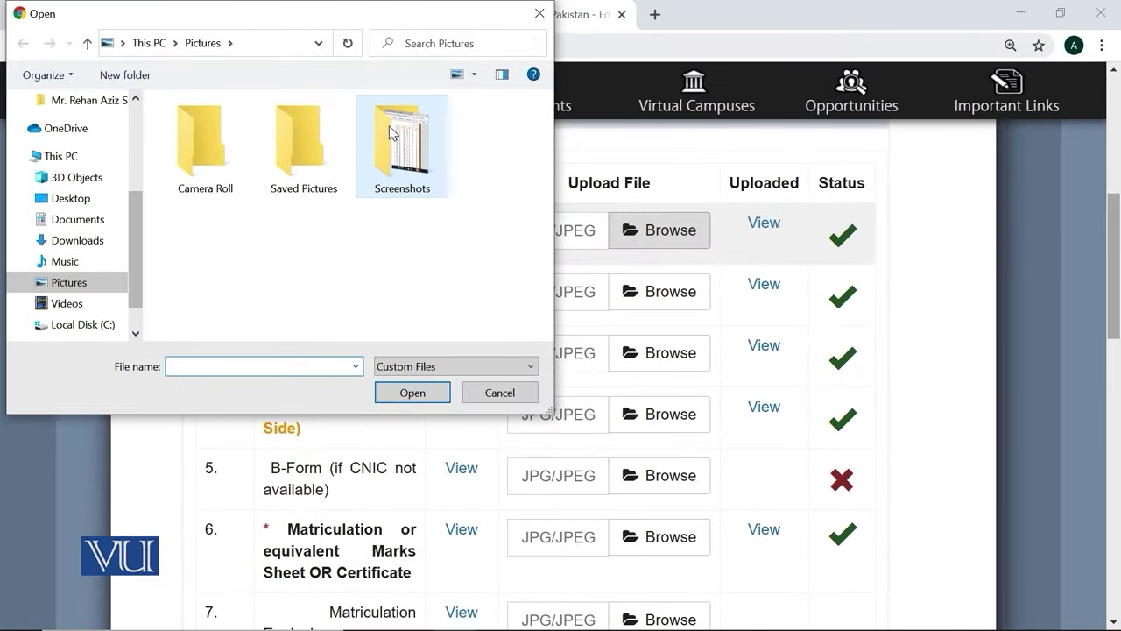
double_click(390, 133)
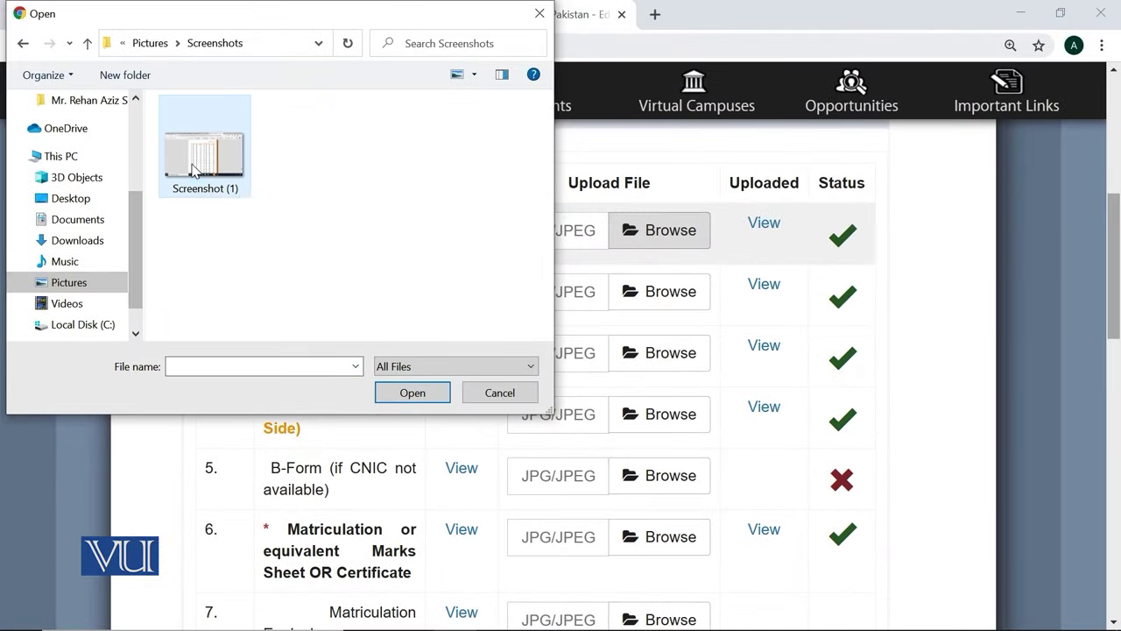
double_click(202, 145)
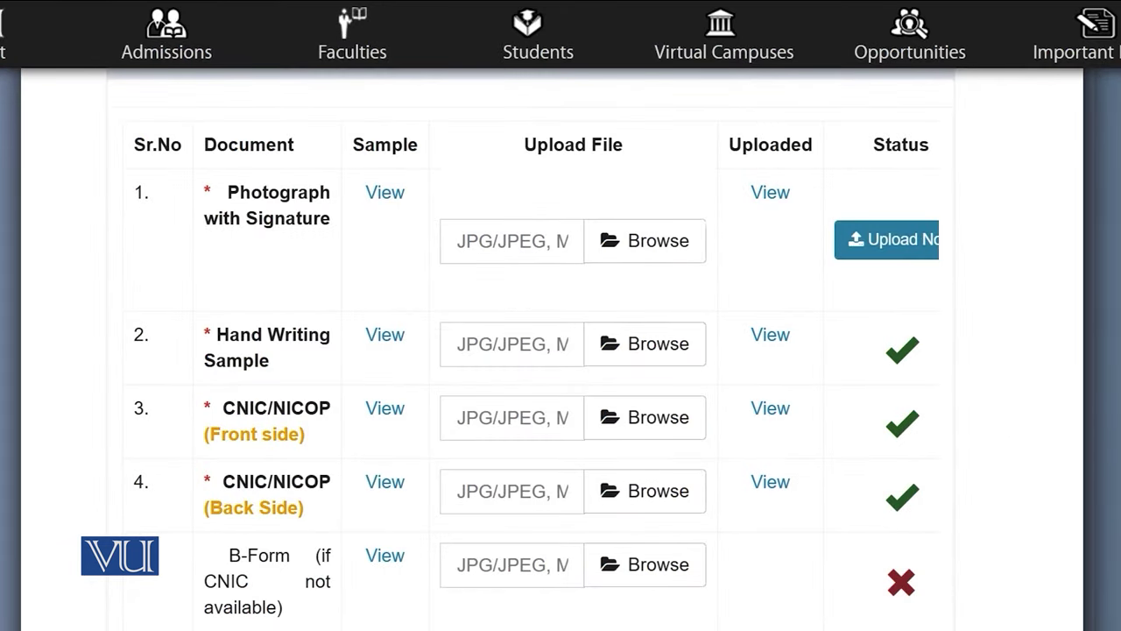
scroll(561, 350, "down", 15)
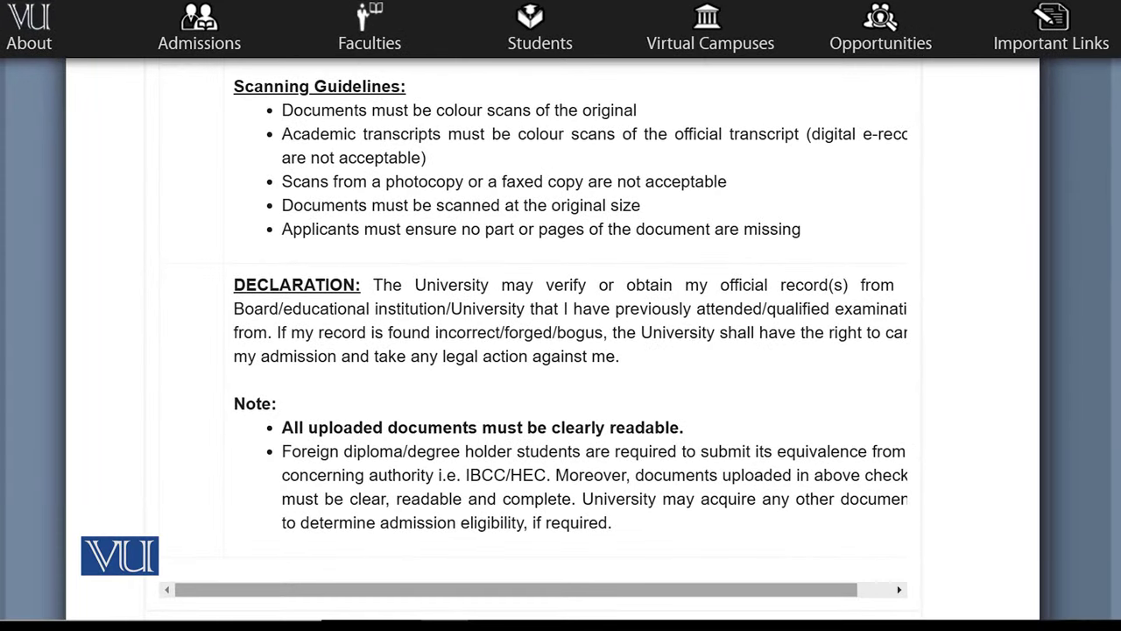
scroll(533, 342, "down", 2)
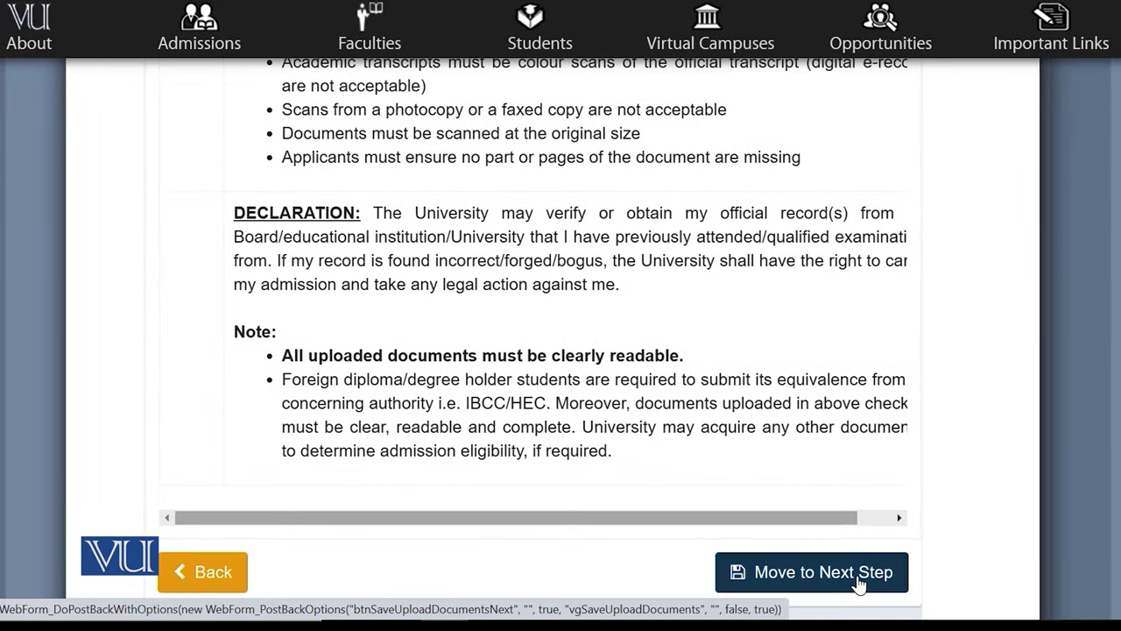
left_click(851, 581)
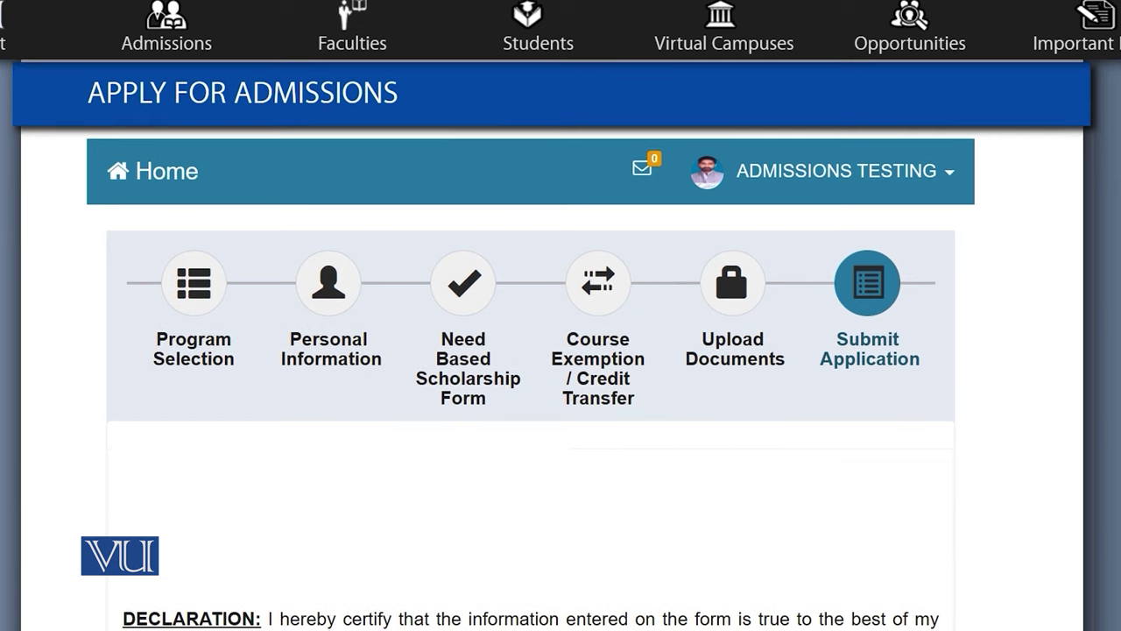
Agree to the declaration and open the application summary for review
left_click(183, 170)
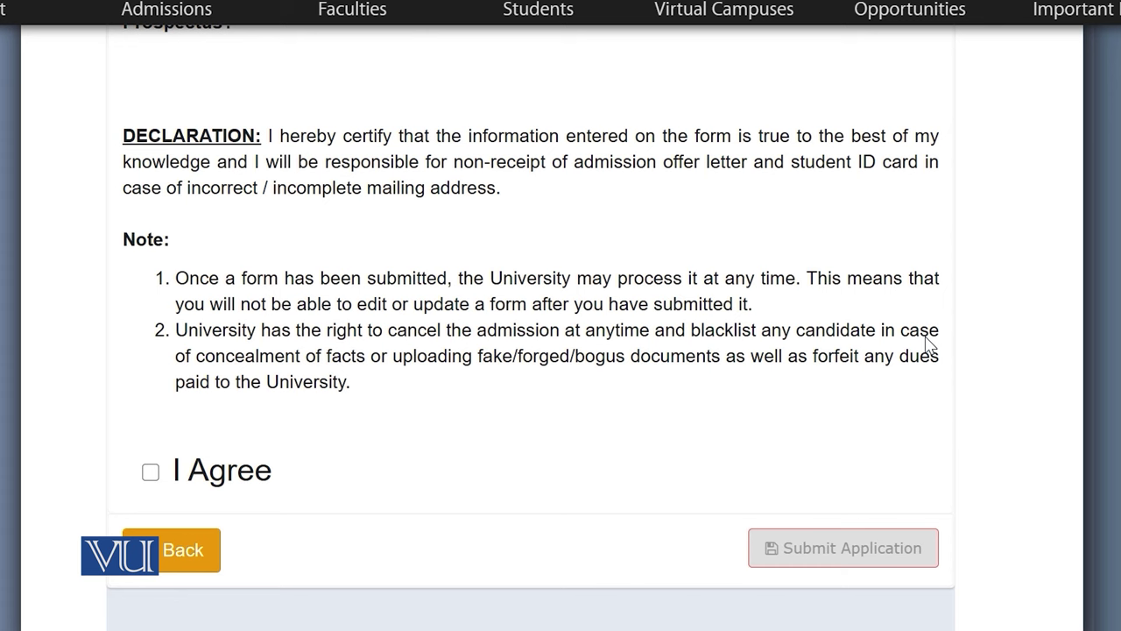
left_click(151, 473)
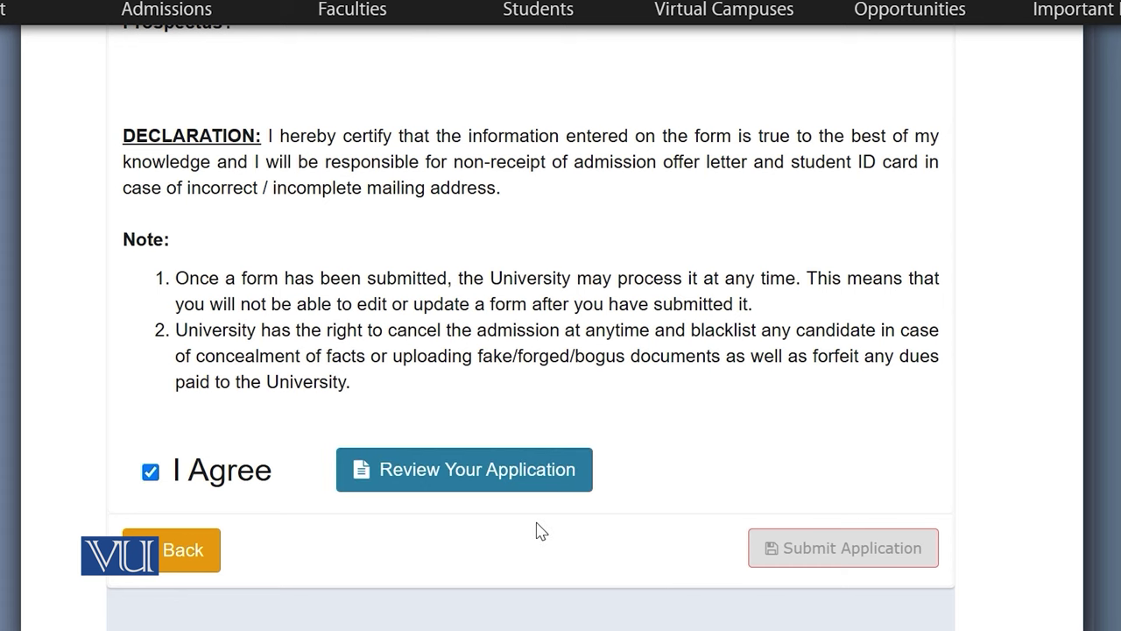
left_click(430, 480)
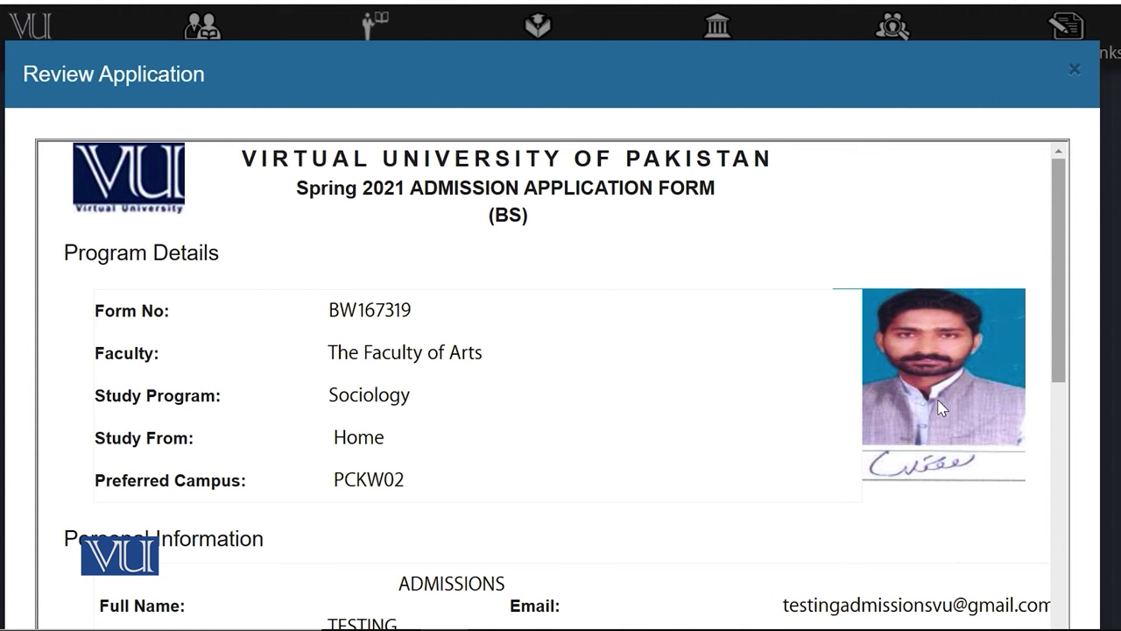
Confirm the application has been reviewed and submit it
scroll(939, 407, "down", 15)
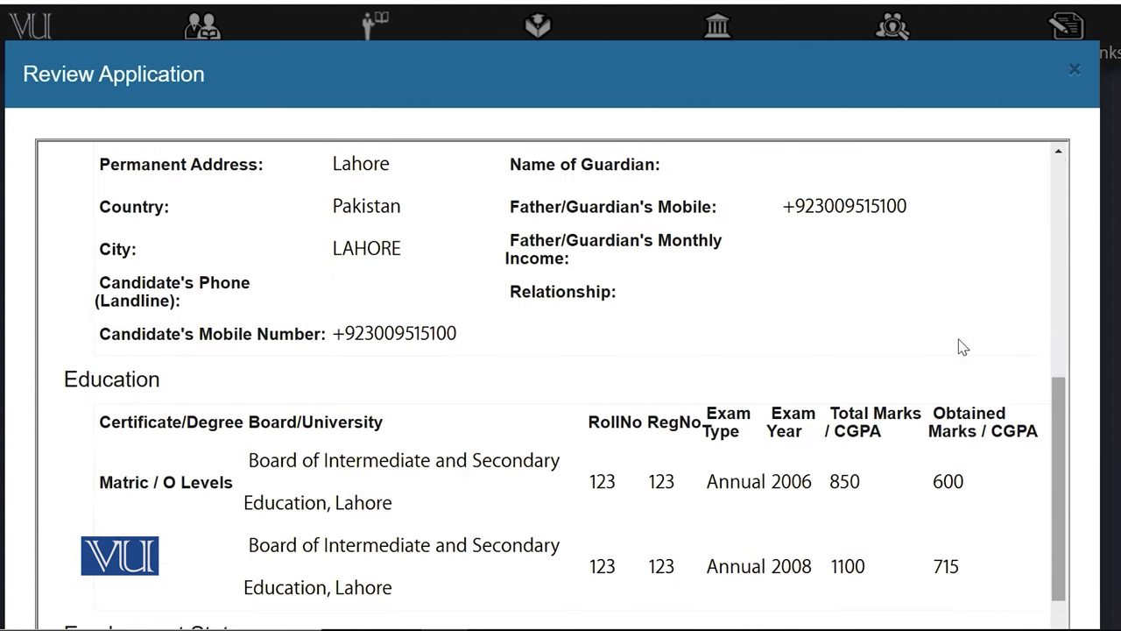
scroll(964, 363, "down", 5)
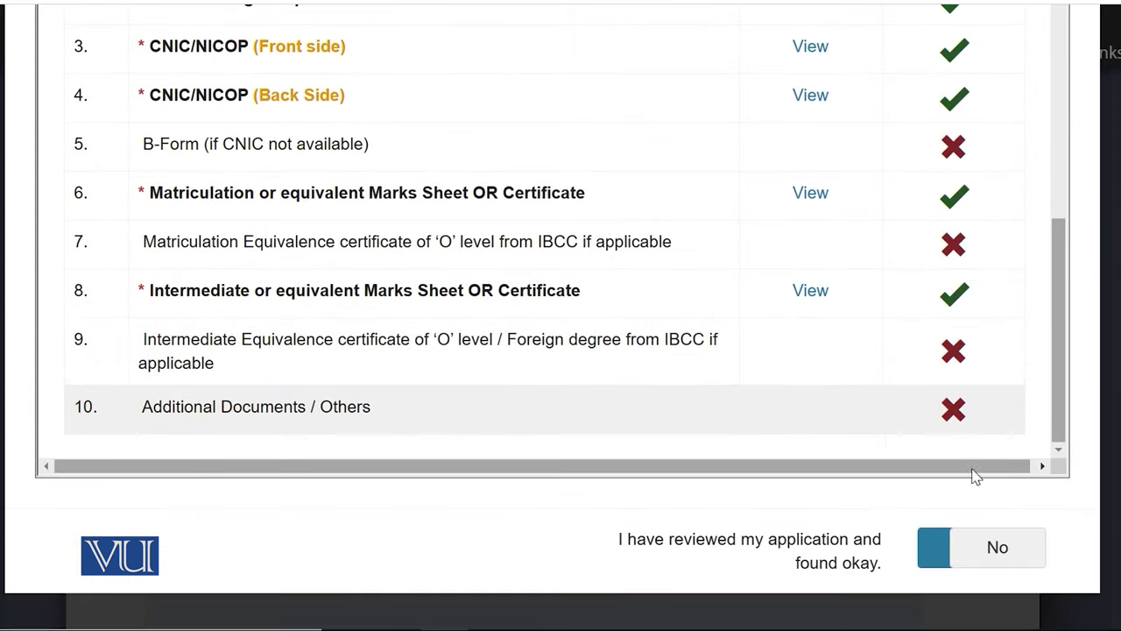
left_click(946, 561)
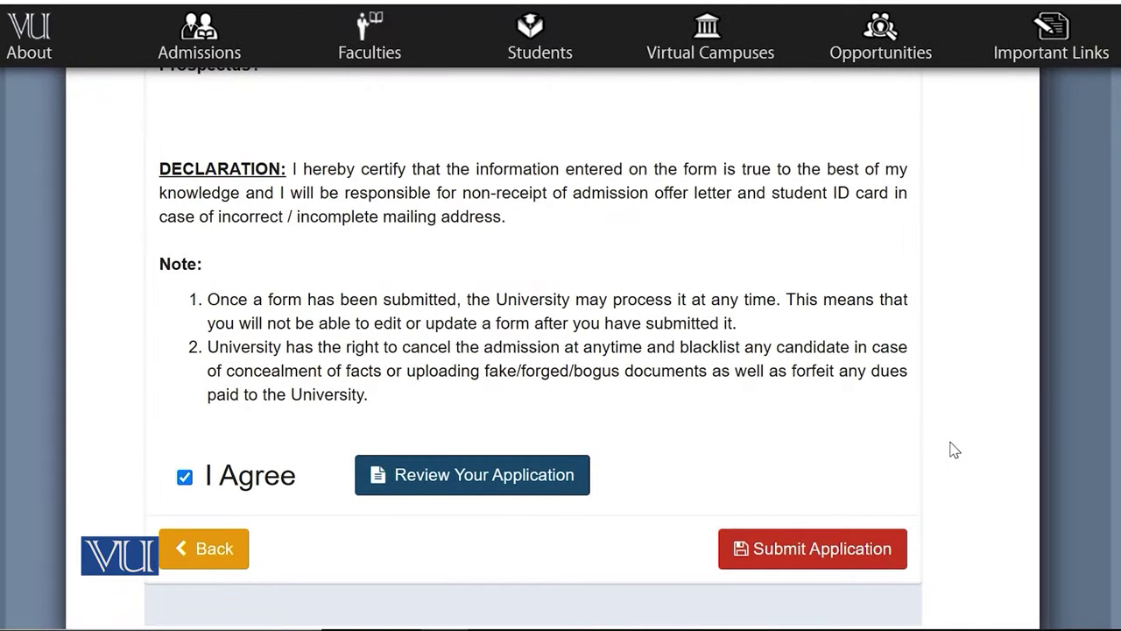
left_click(833, 559)
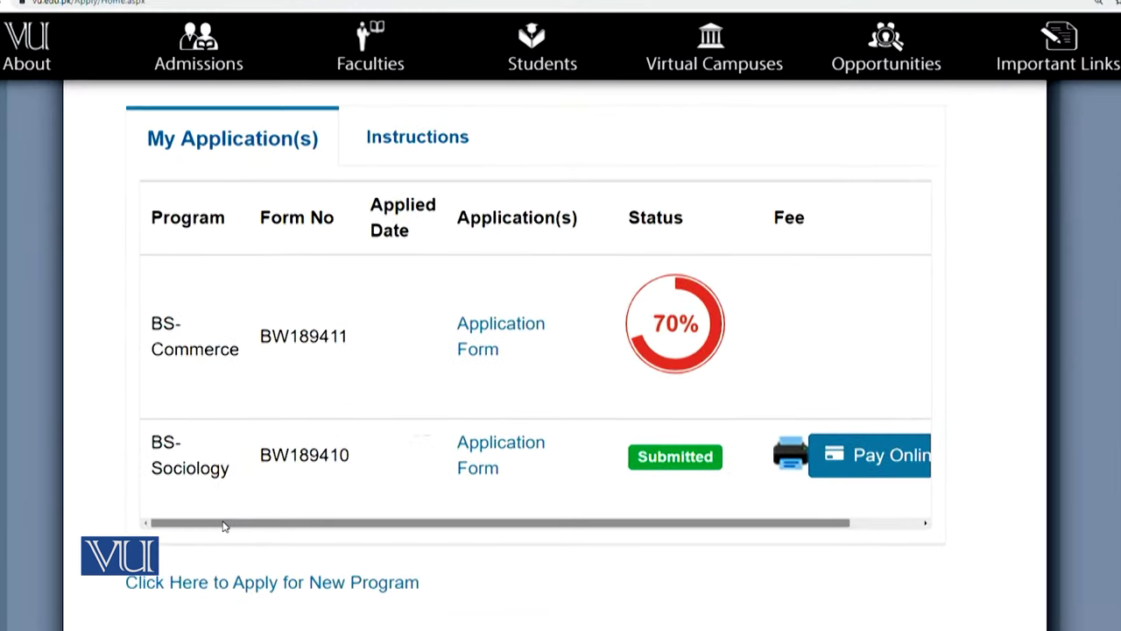
Start the paid voucher upload for the Sociology application with HBL as the bank
left_click_drag(209, 534, 377, 557)
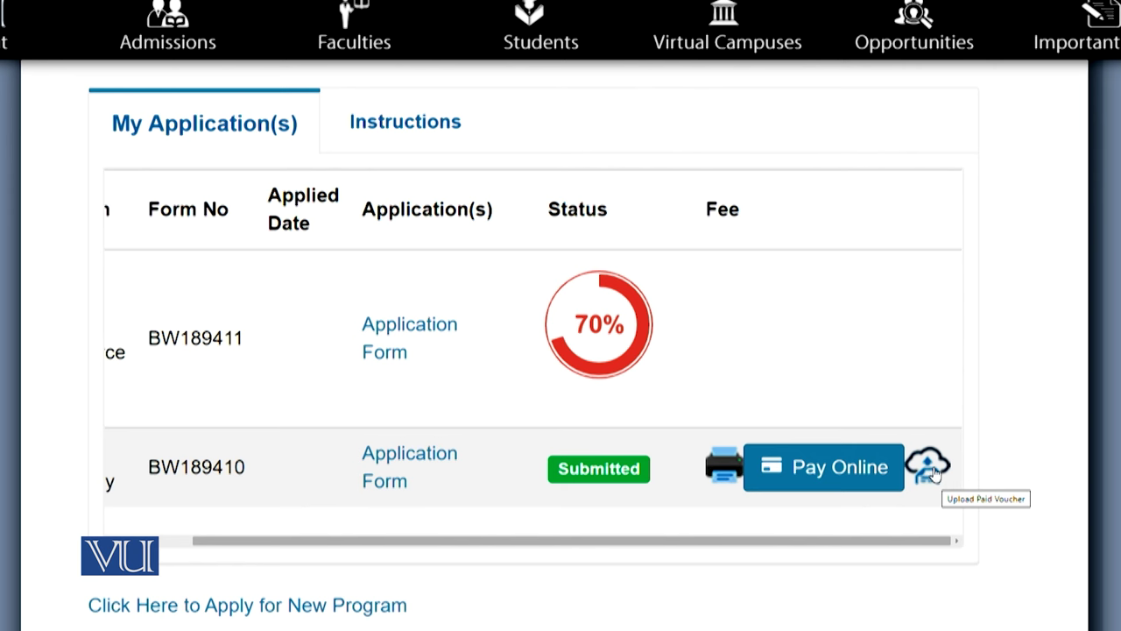
left_click(934, 473)
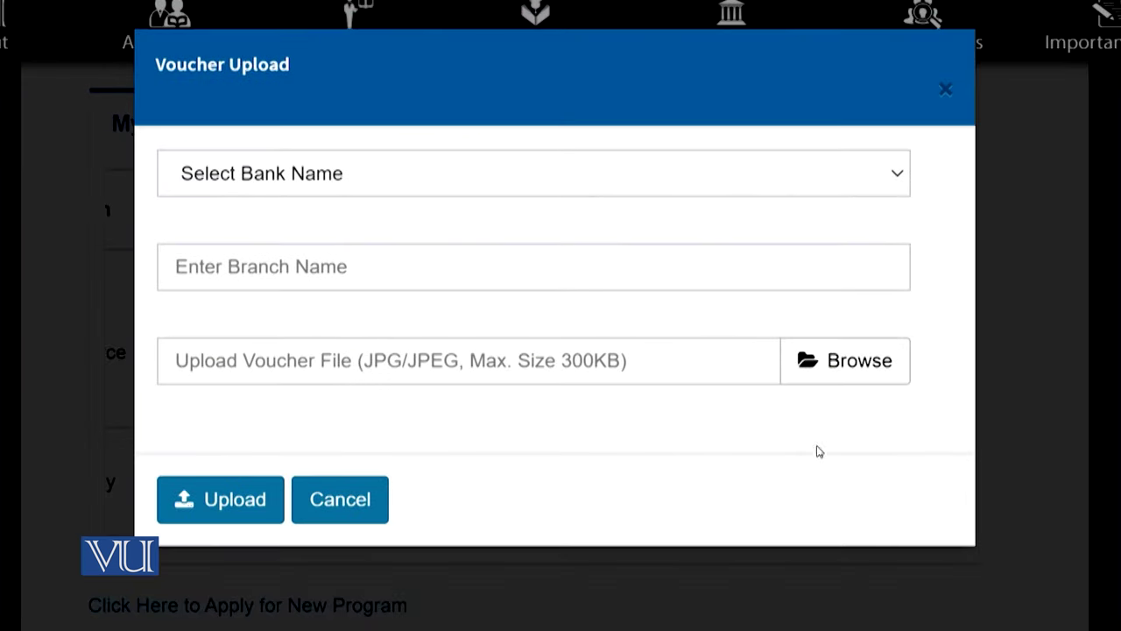
left_click(579, 183)
left_click(577, 264)
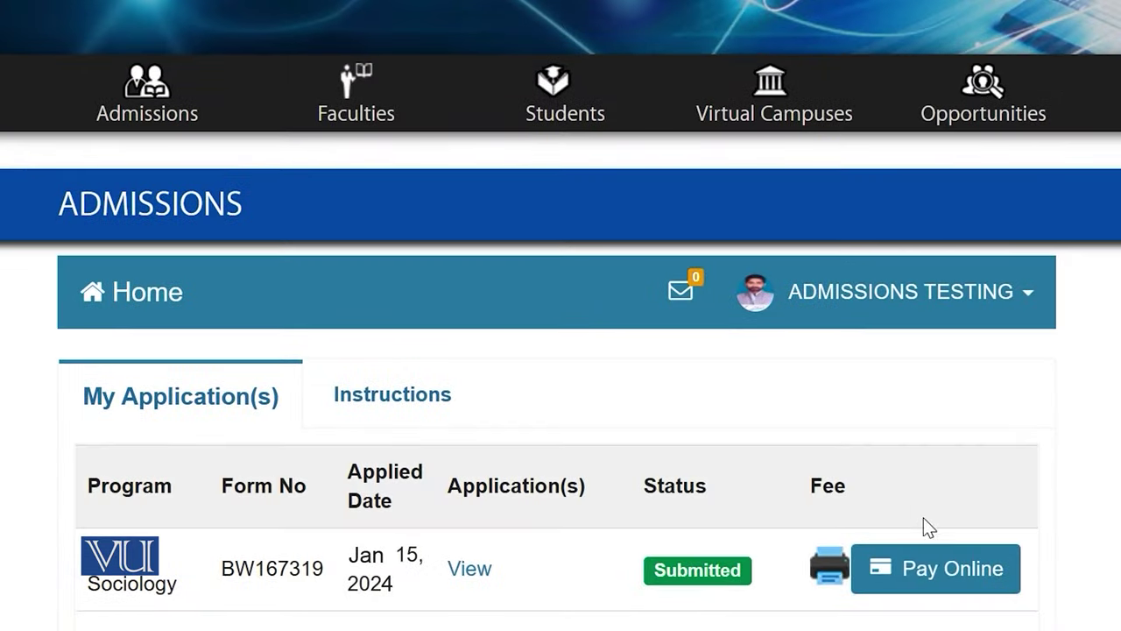
Open the 500 PKR online payment form and visit the first name, last name, email, address, city and phone fields
left_click(931, 578)
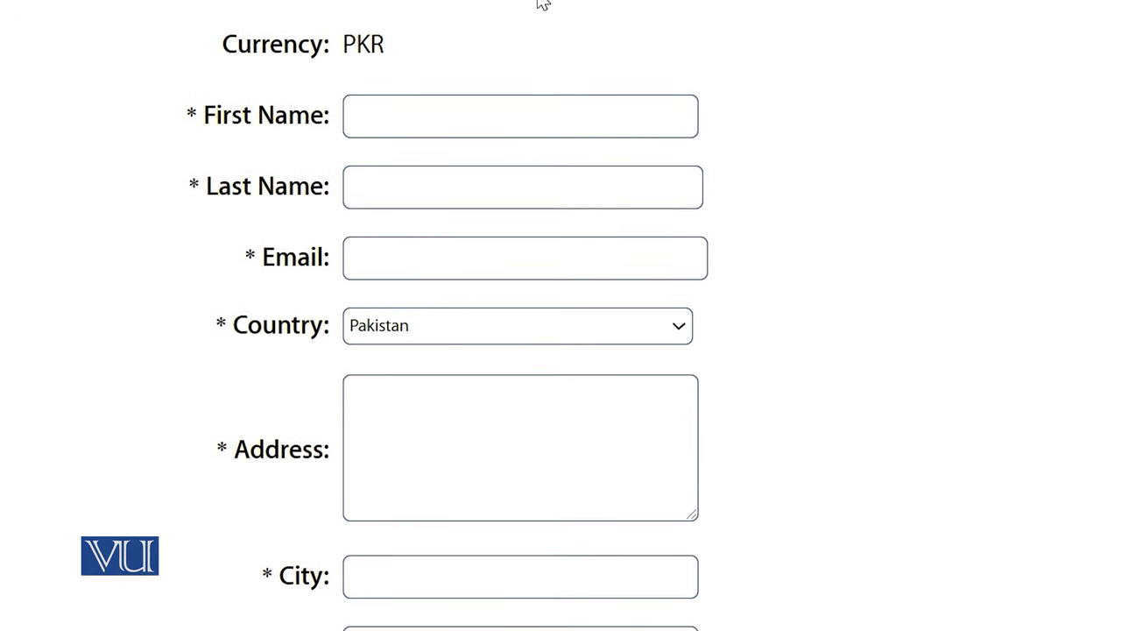
left_click(514, 107)
left_click(508, 182)
left_click(520, 255)
left_click(647, 412)
scroll(647, 411, "down", 4)
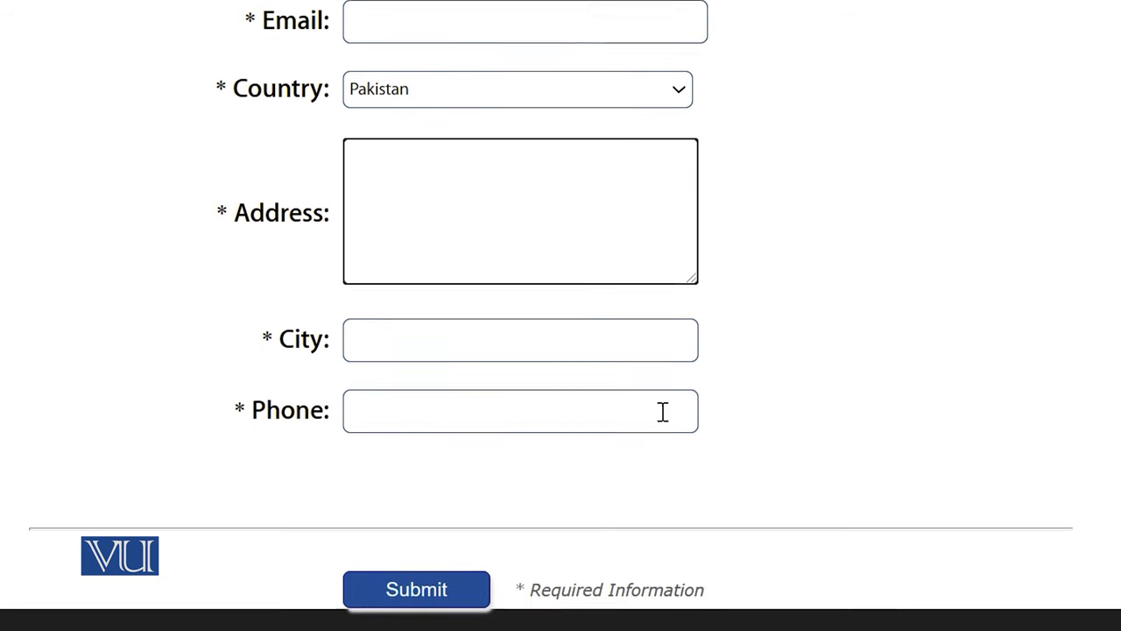
left_click(481, 220)
left_click(570, 274)
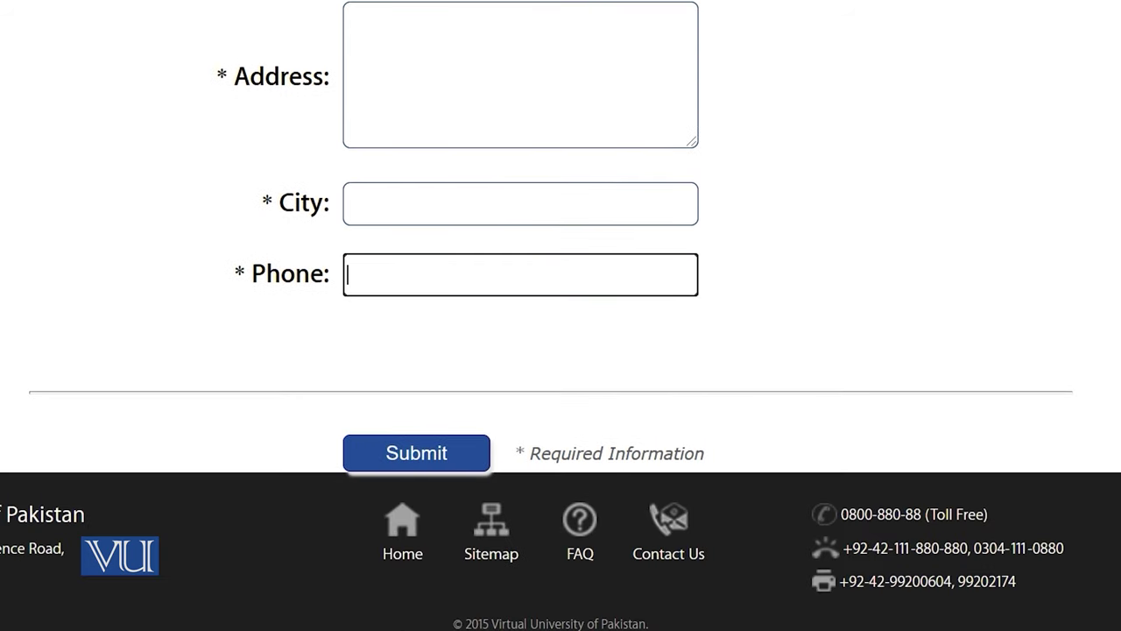
scroll(561, 316, "up", 2)
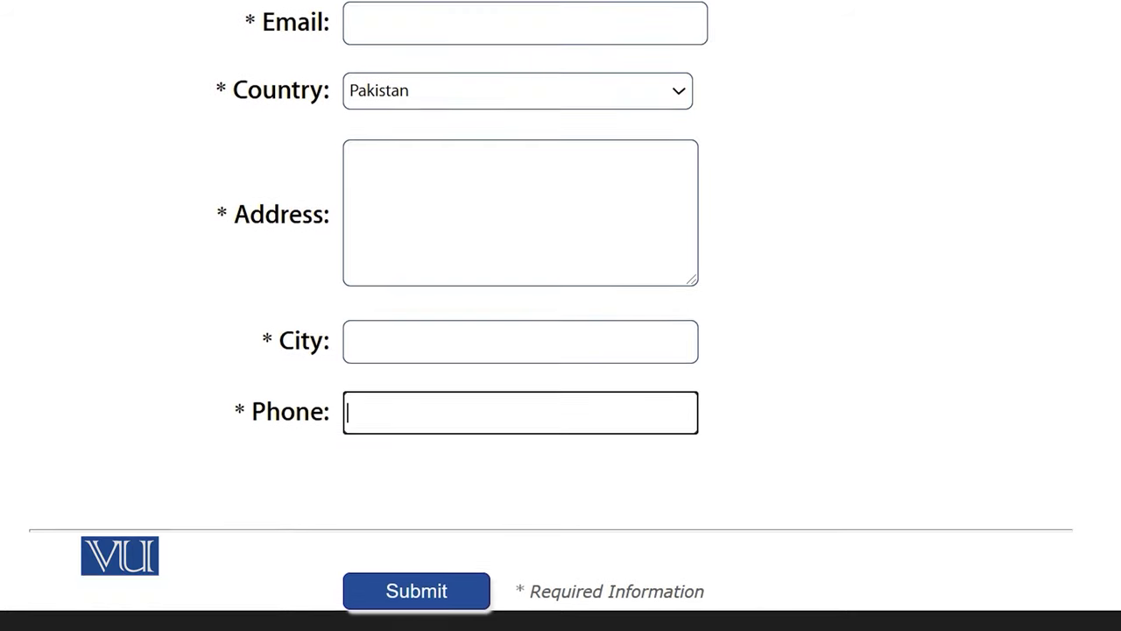